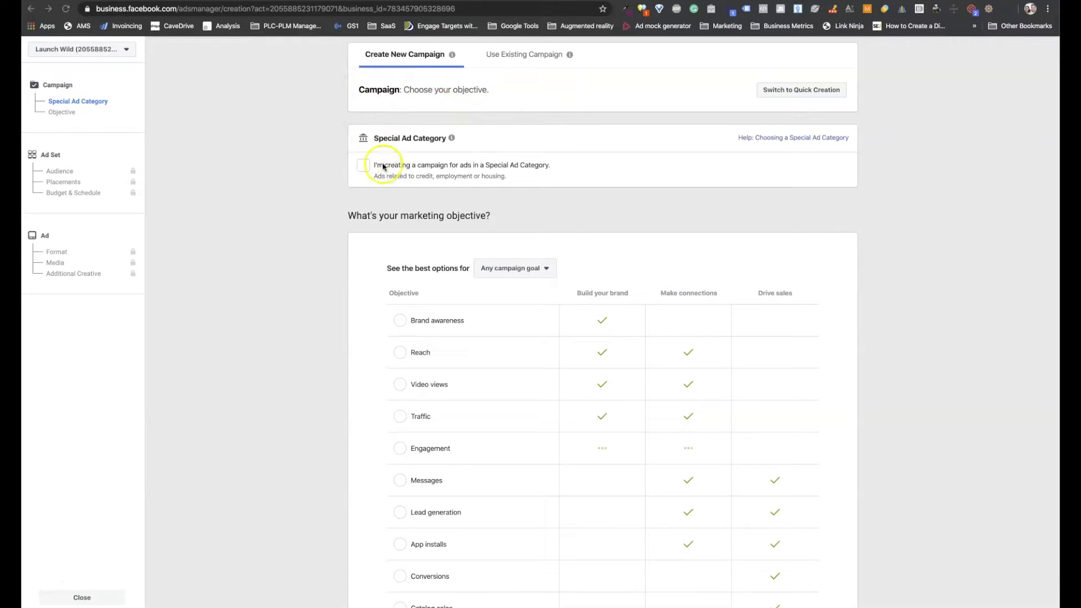
Choose Traffic as the marketing objective for the new campaign
scroll(315, 235, down, 2)
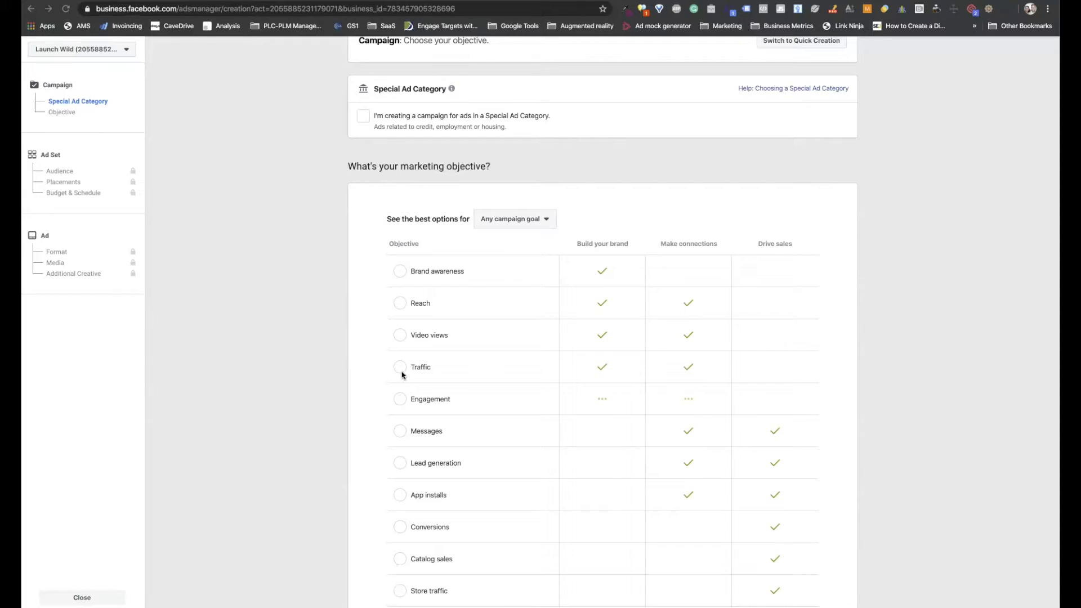
click(407, 438)
click(400, 559)
click(395, 467)
click(432, 467)
scroll(421, 310, down, 1)
scroll(421, 310, up, 1)
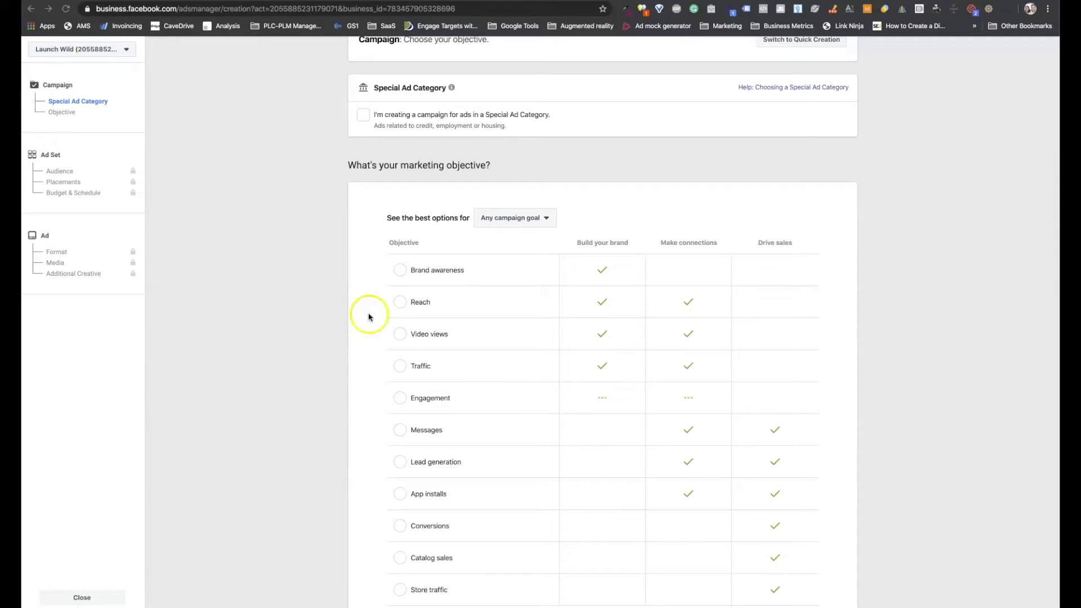
click(403, 367)
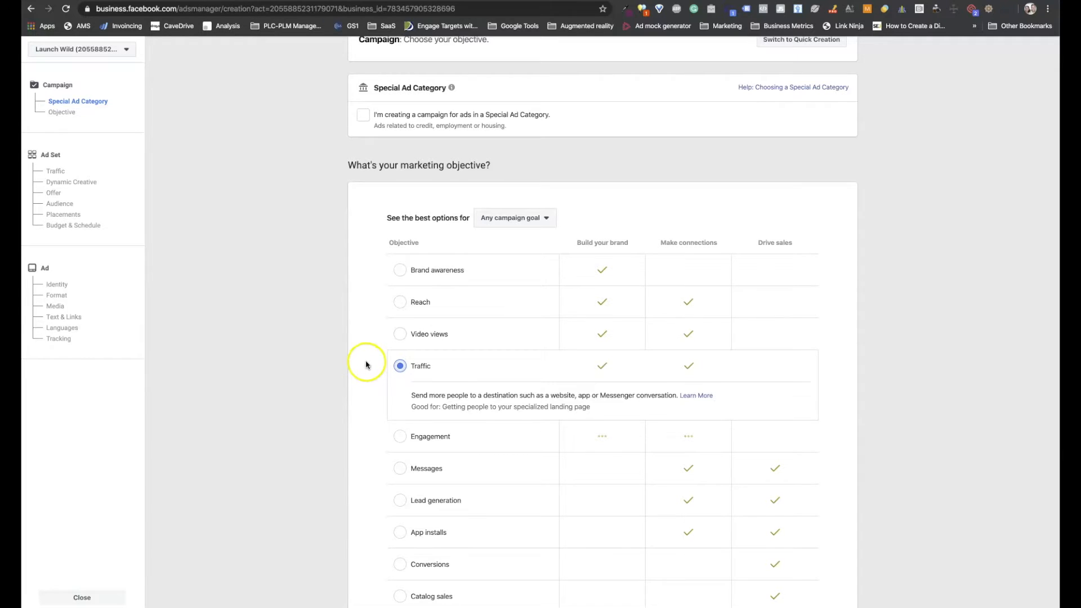
Name the campaign Traffic_test in the campaign details
scroll(367, 365, down, 4)
scroll(366, 365, down, 3)
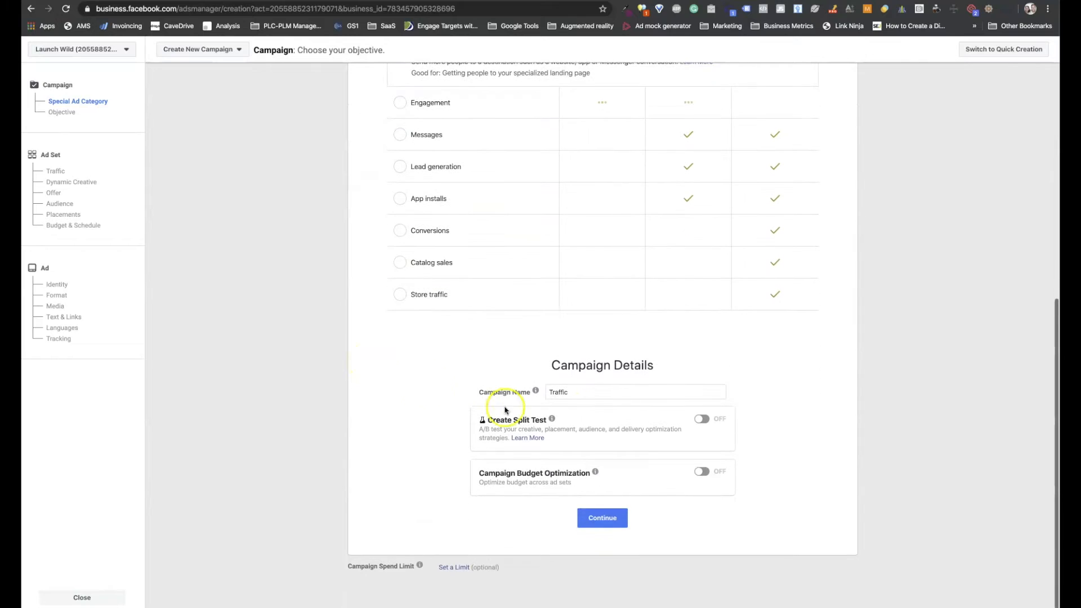
click(589, 391)
text(_test)
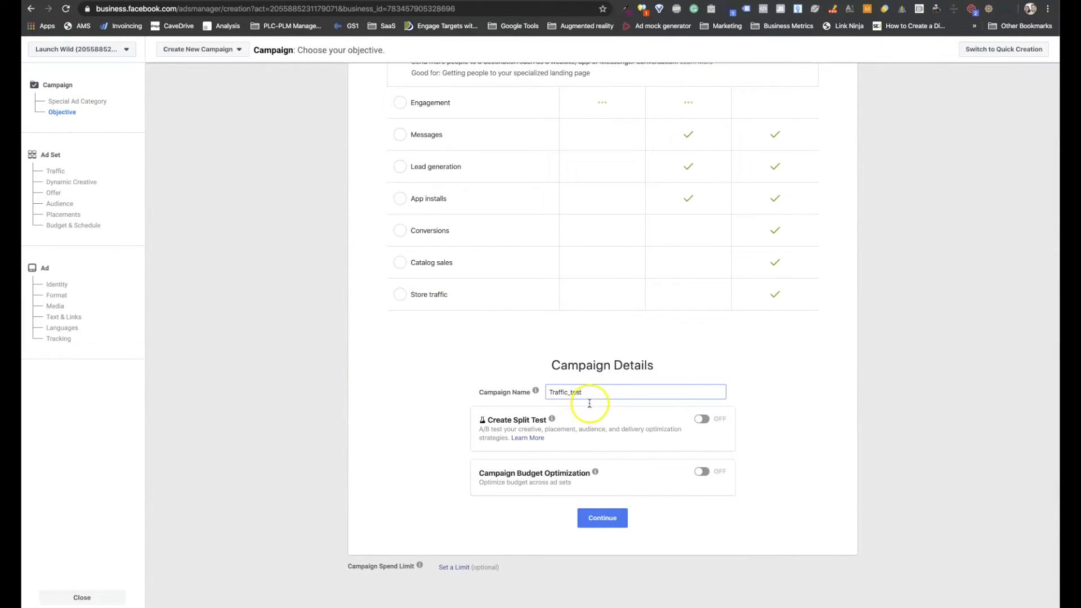
Briefly try out the split test and campaign budget optimization, viewing the budget types, and switch both off again
click(702, 419)
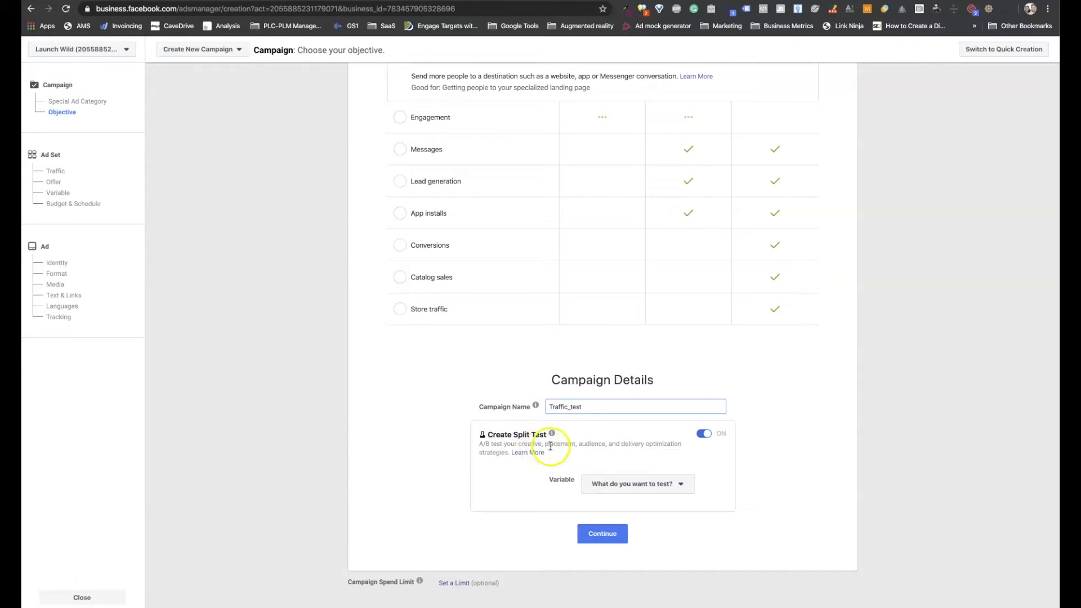
click(705, 439)
click(703, 488)
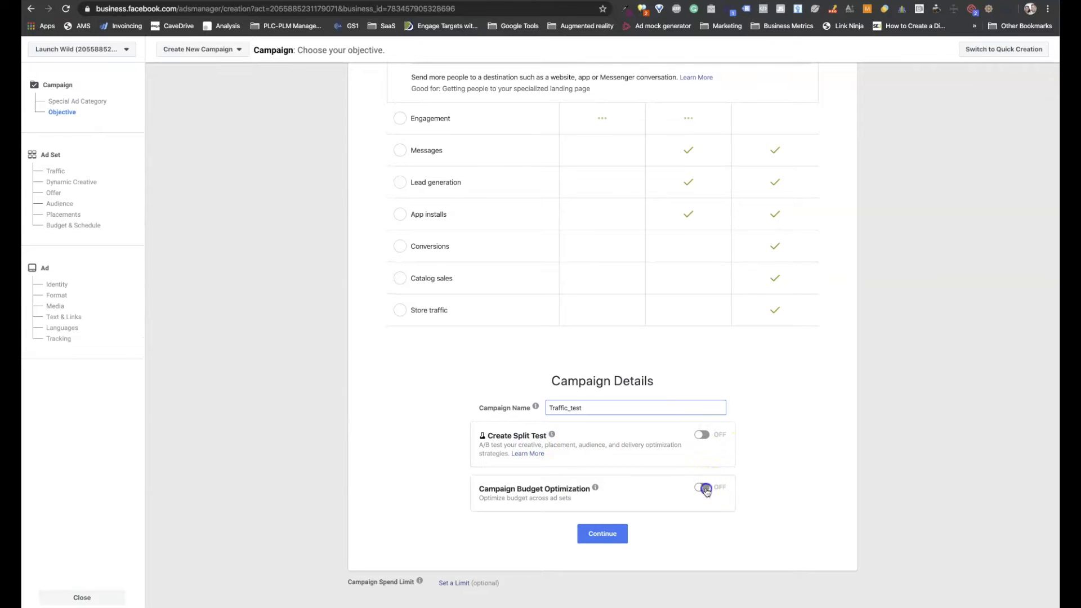
scroll(676, 475, down, 3)
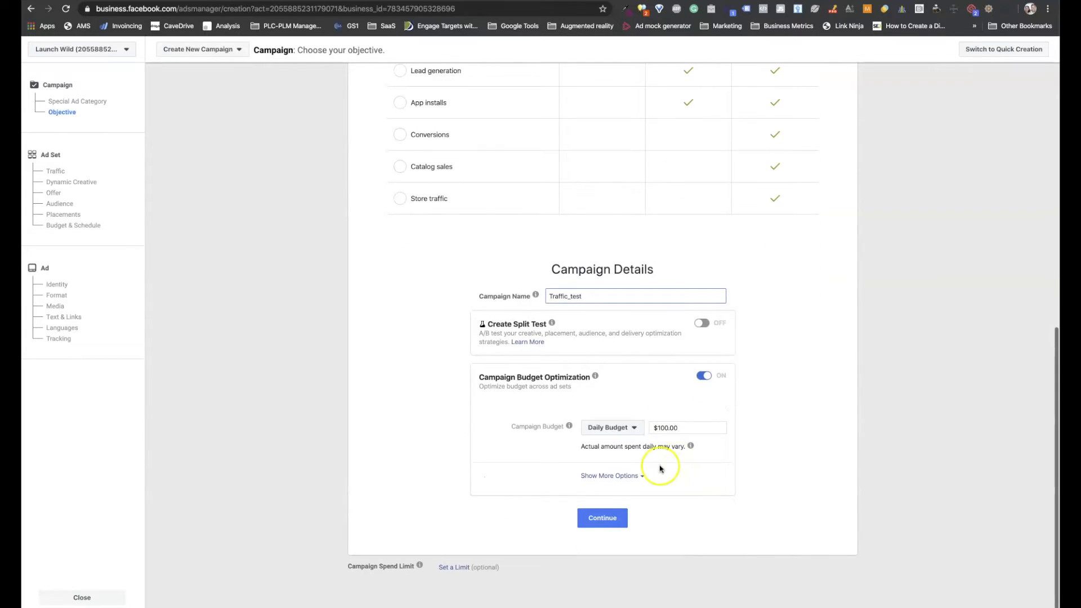
click(617, 429)
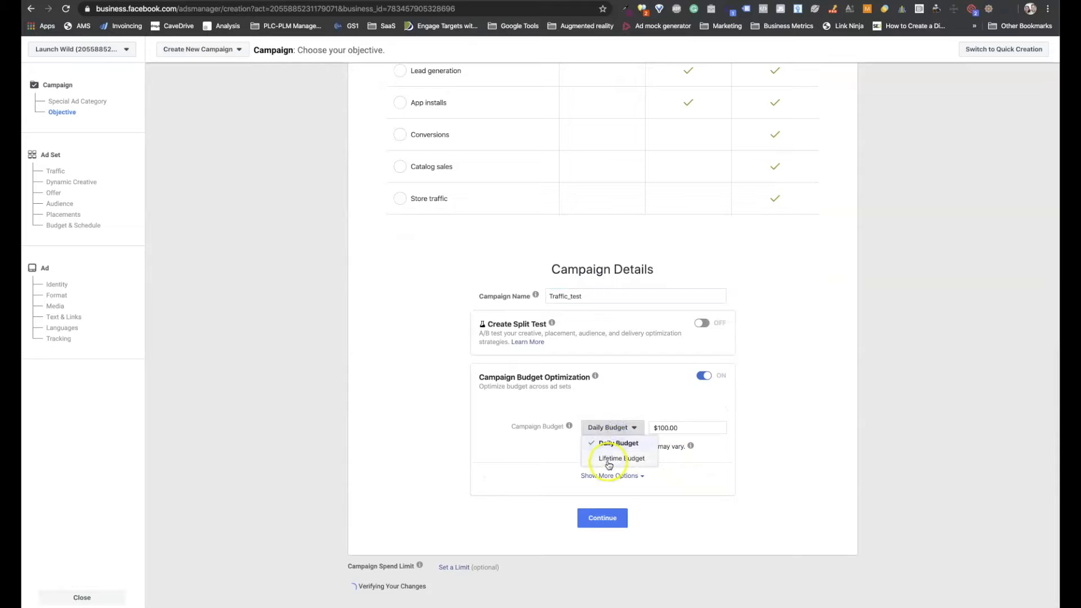
click(629, 409)
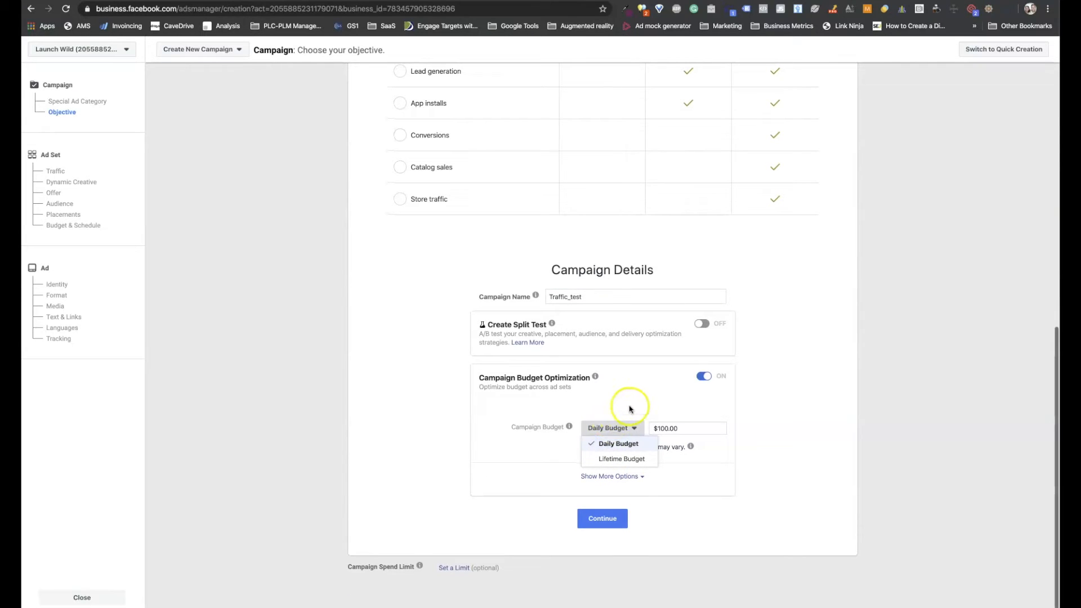
click(622, 428)
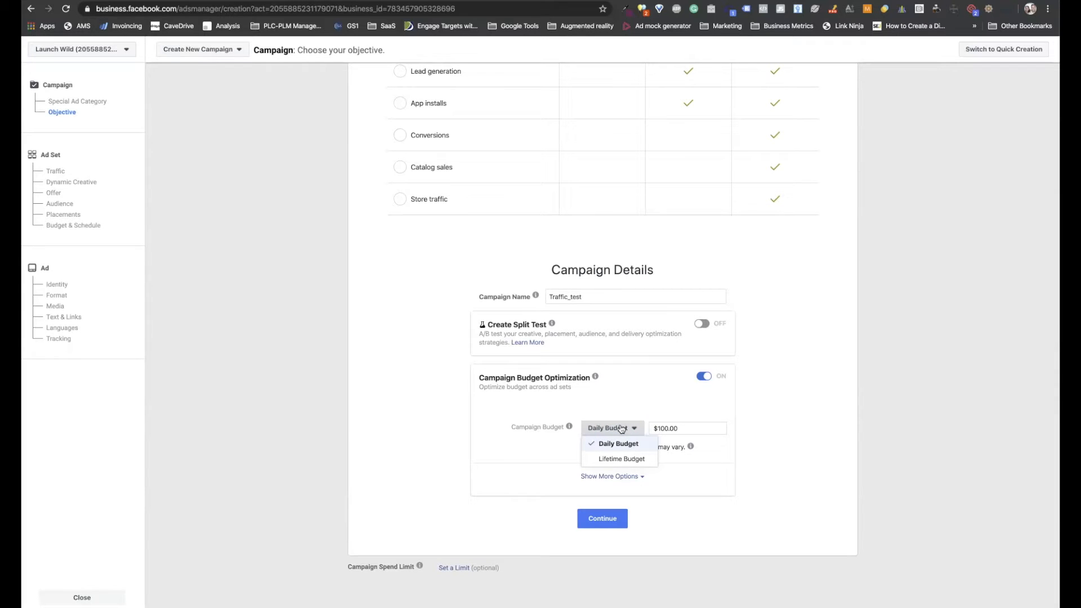
click(703, 376)
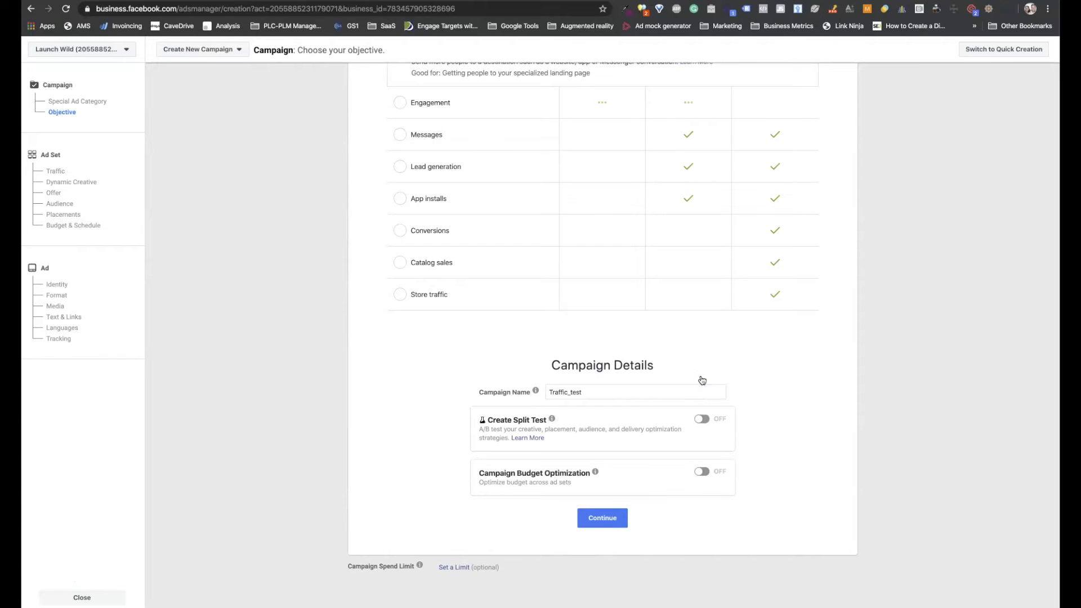
Continue to the ad set and name it US - 18+_test
click(598, 517)
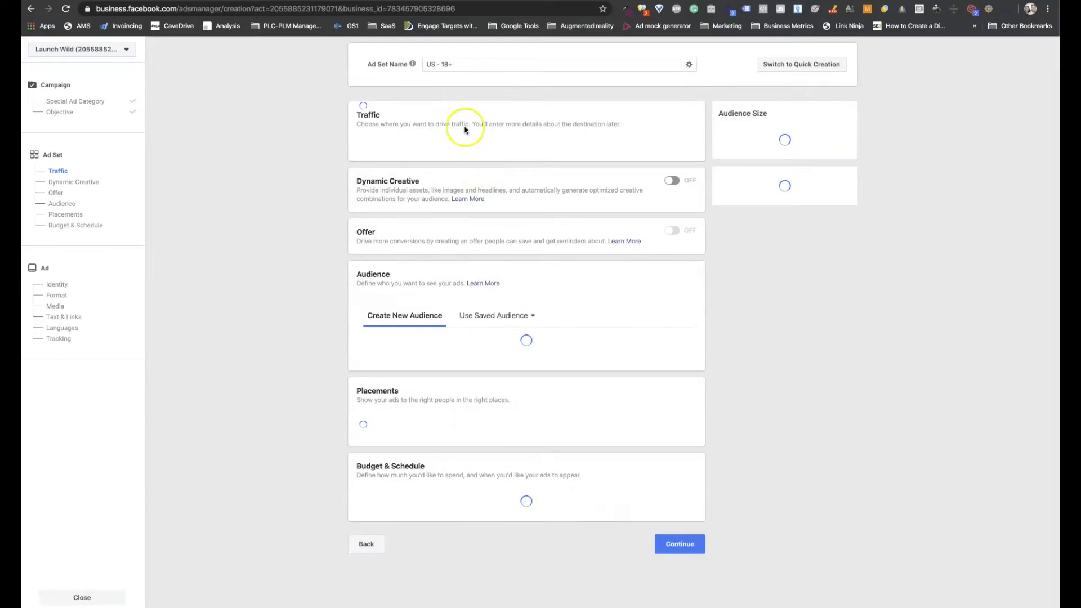
click(460, 67)
text(_test)
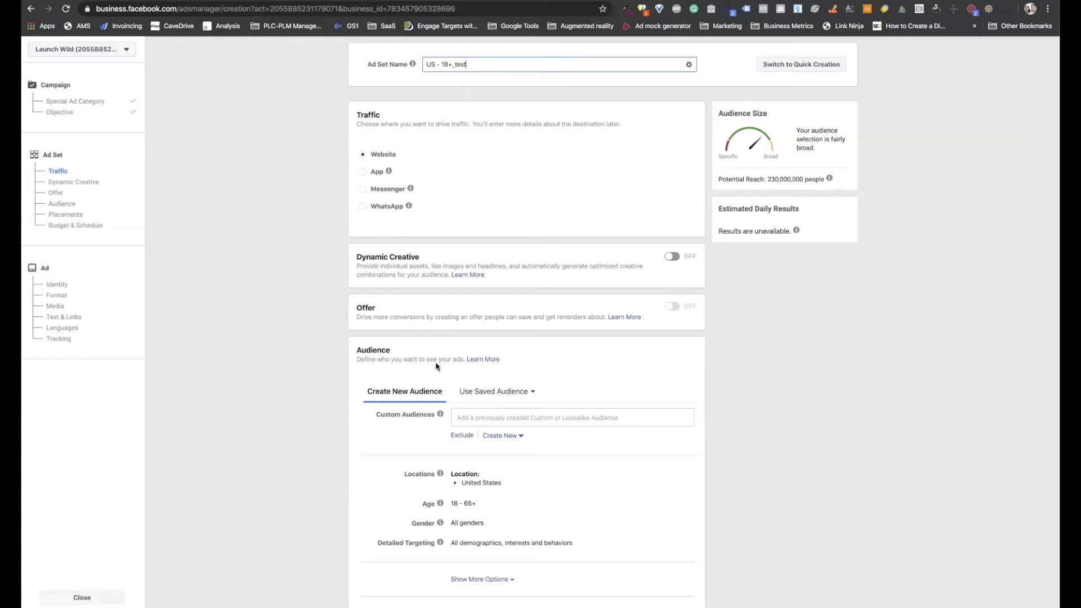
Check which saved audiences and custom audiences are available, without choosing any of them
click(479, 392)
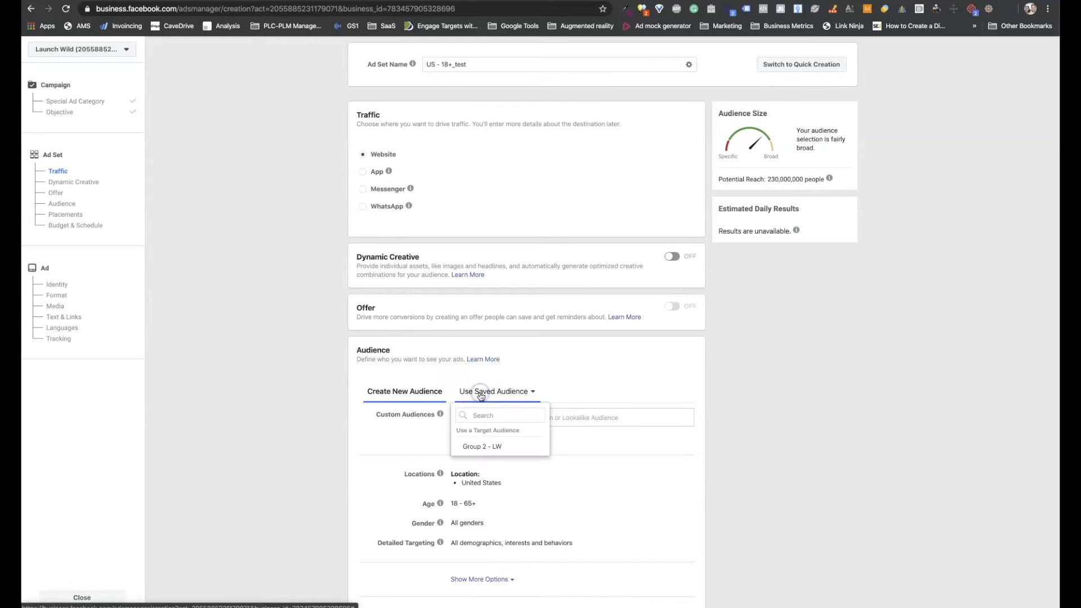
click(414, 401)
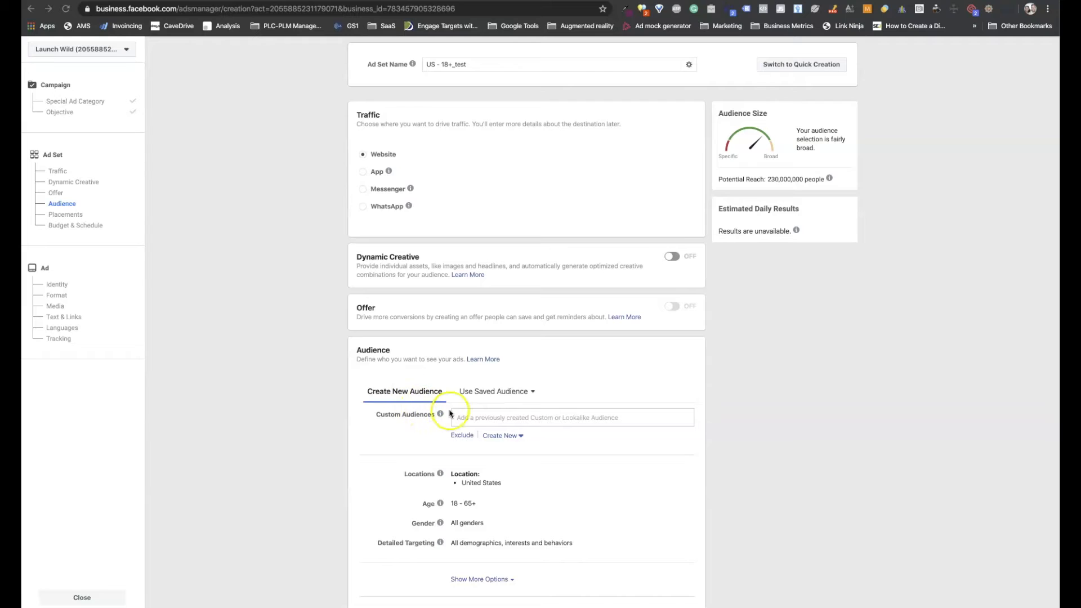
click(467, 417)
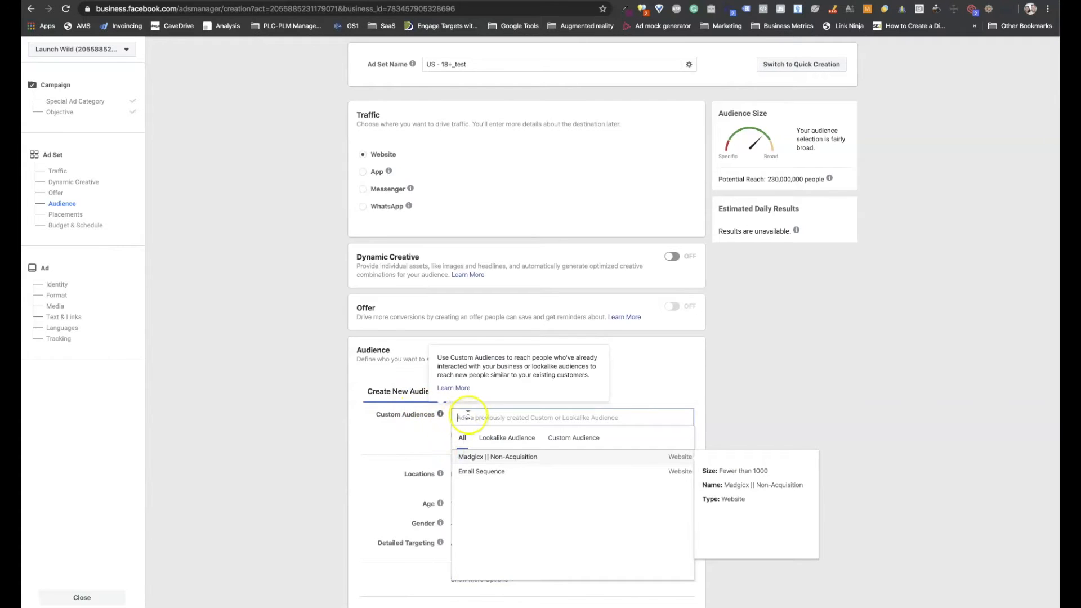
click(406, 436)
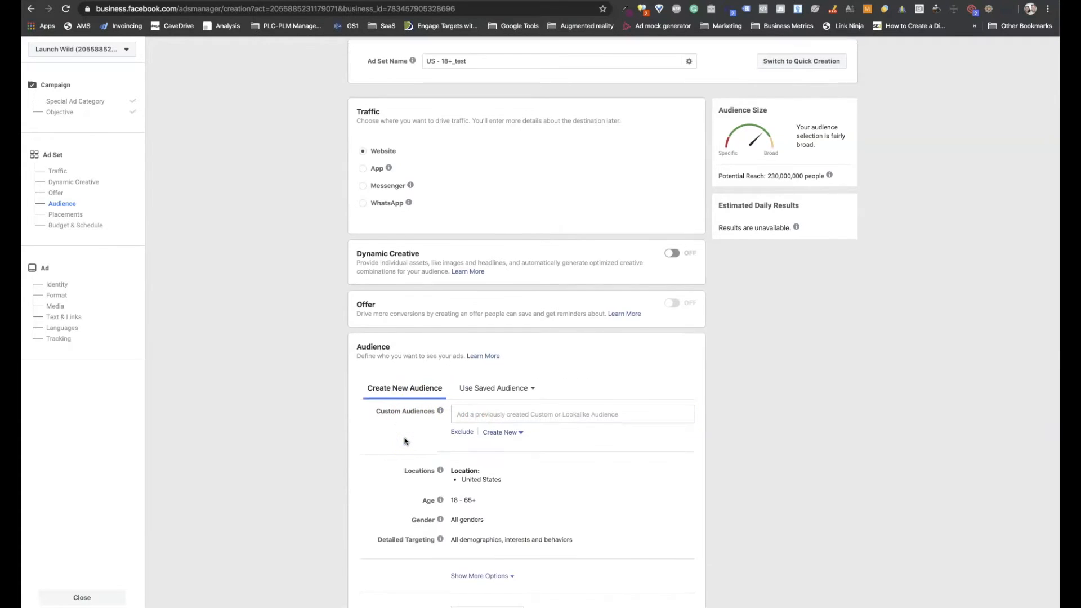
Expand the audience options and search detailed targeting for lawn care, adding the Scotts Lawn Care interest
scroll(405, 441, down, 3)
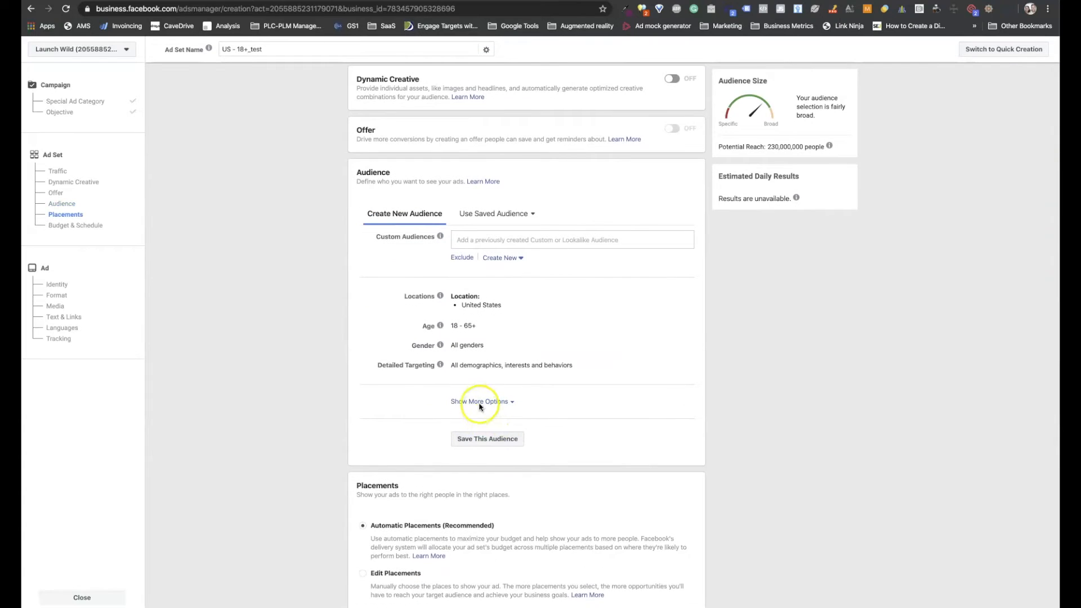
click(479, 404)
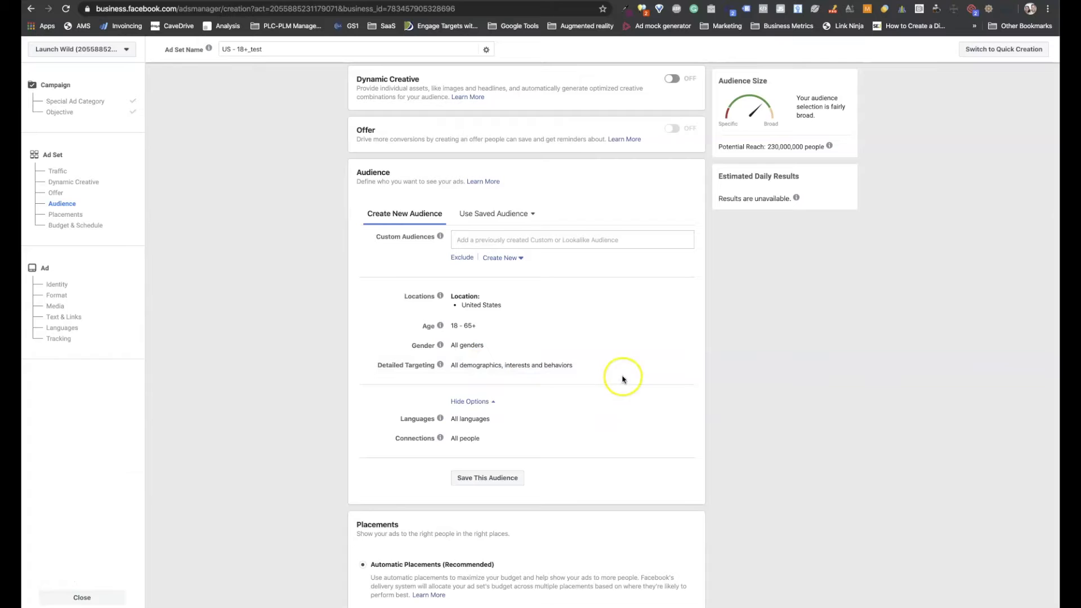
click(679, 366)
click(484, 382)
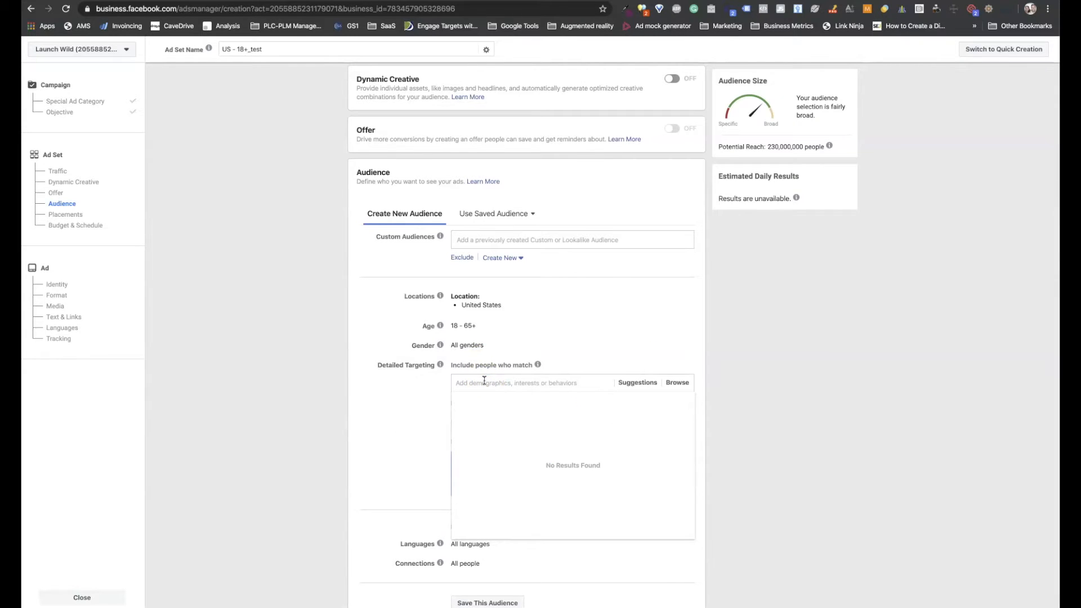
text(lawn care)
click(484, 418)
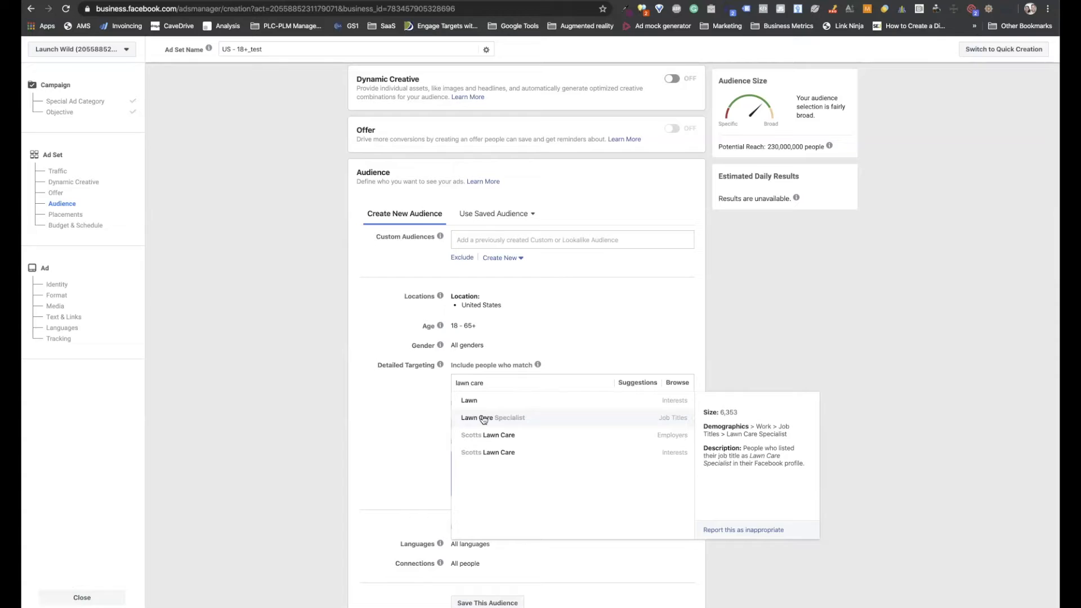
click(485, 436)
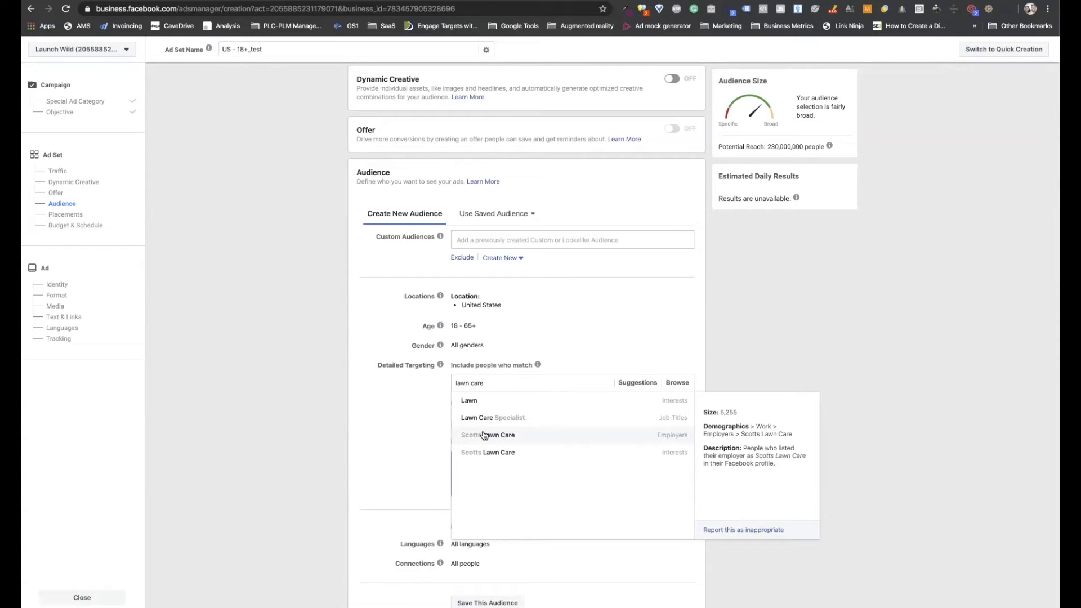
click(484, 453)
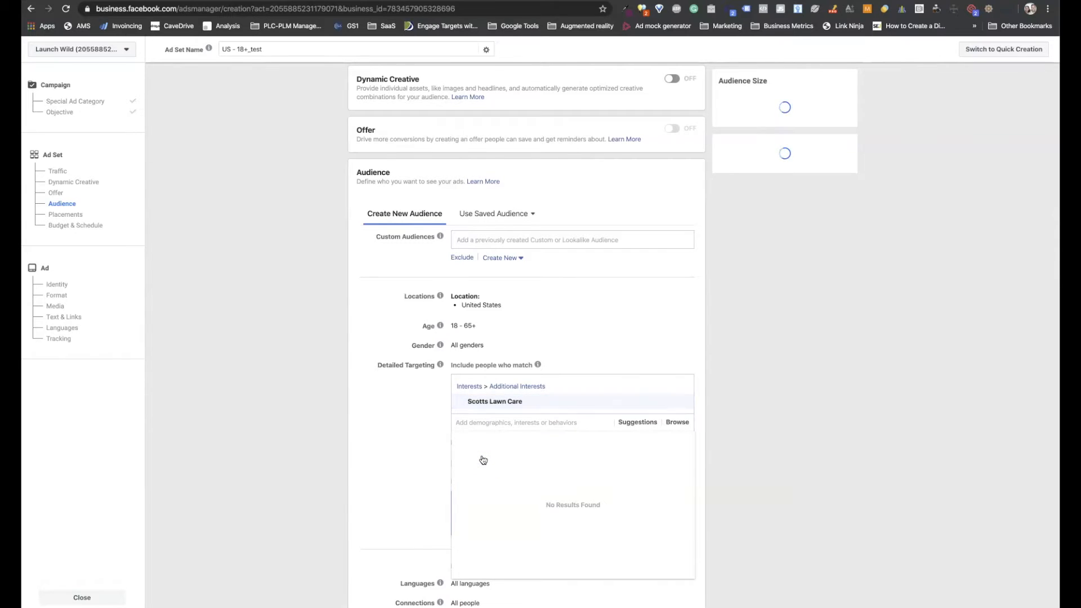
Add the Home & Garden interest and the Gardening job title to the detailed targeting
text(home garde)
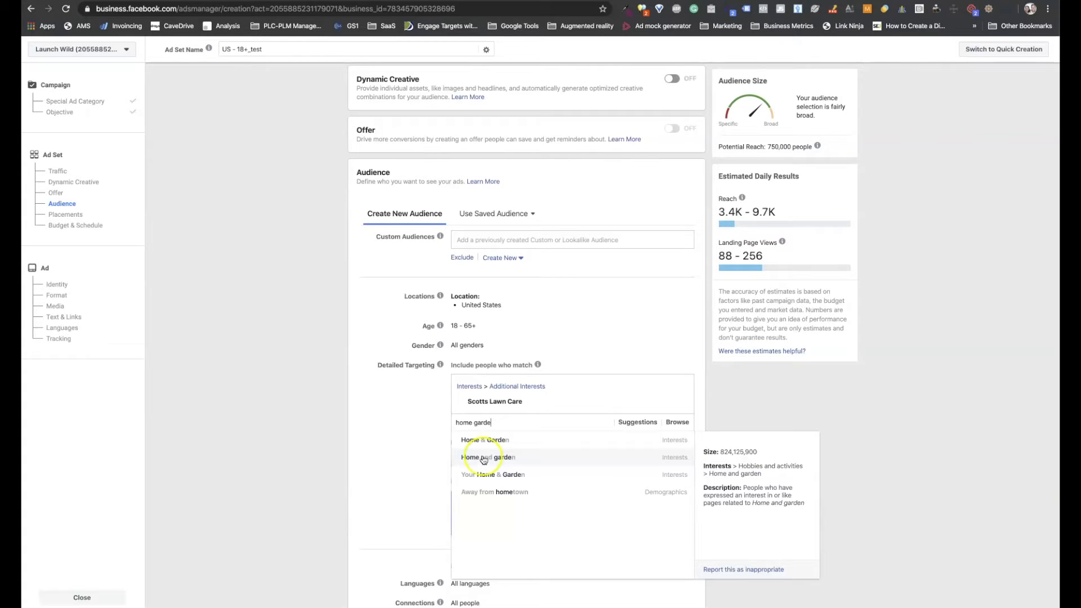
click(483, 441)
text(ga)
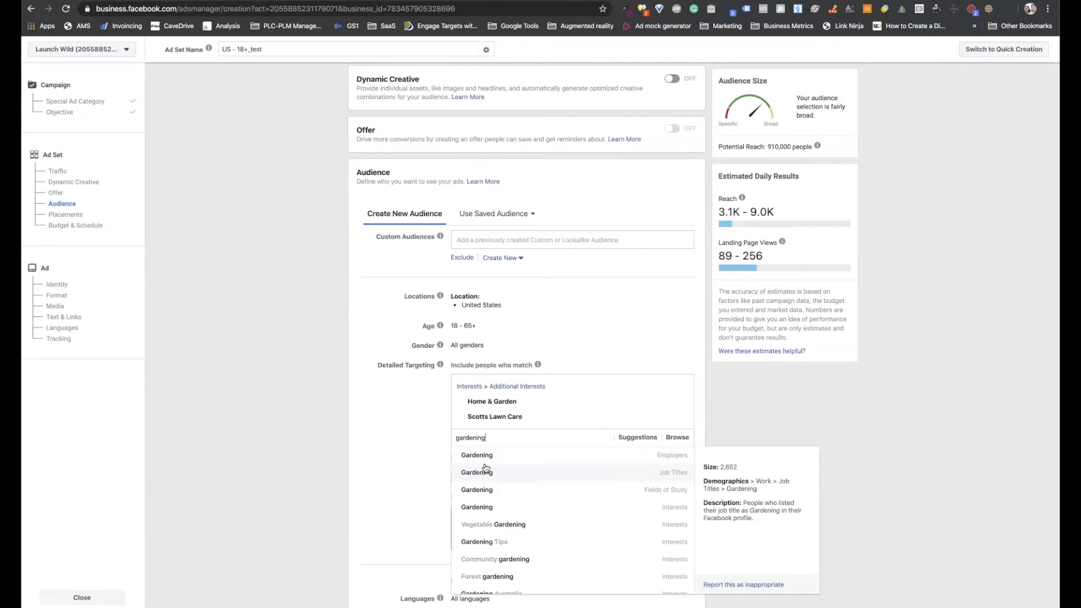
click(485, 471)
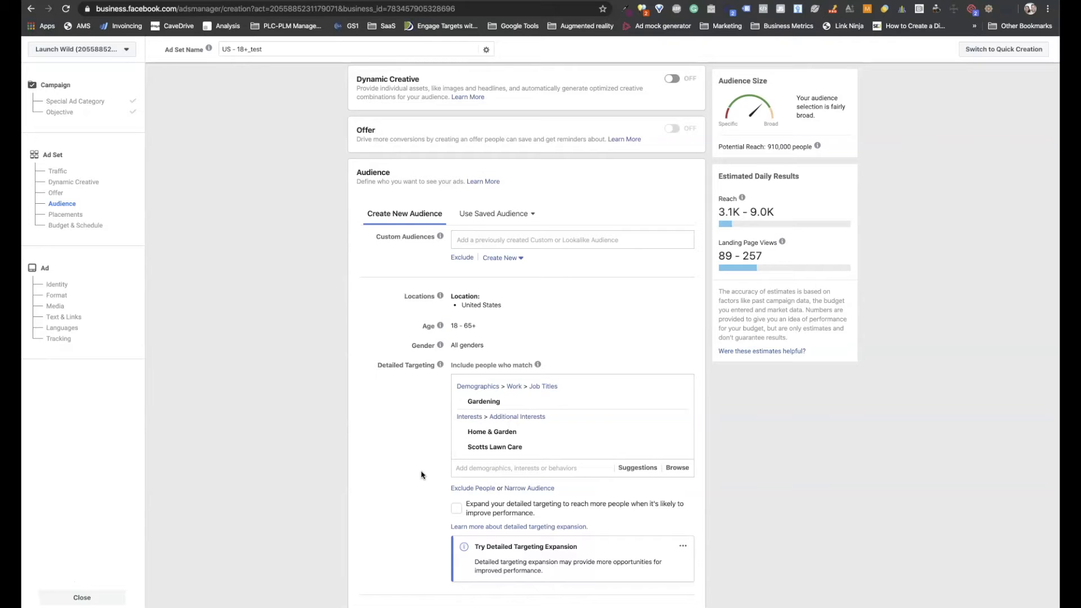
Switch the ad set from automatic to manually edited placements and review the list of placements
scroll(421, 474, down, 5)
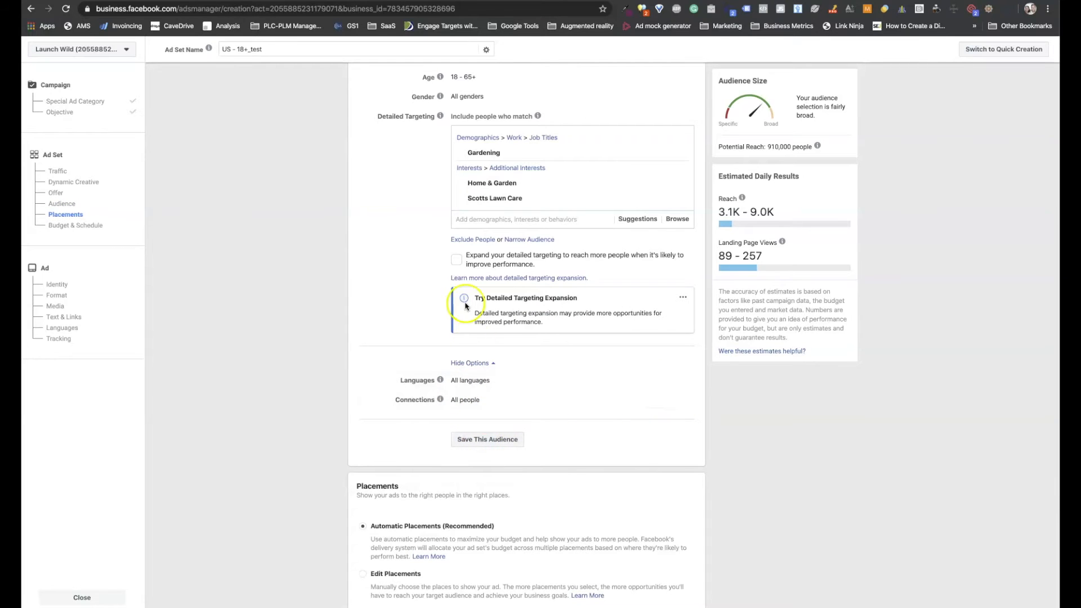
scroll(349, 439, down, 4)
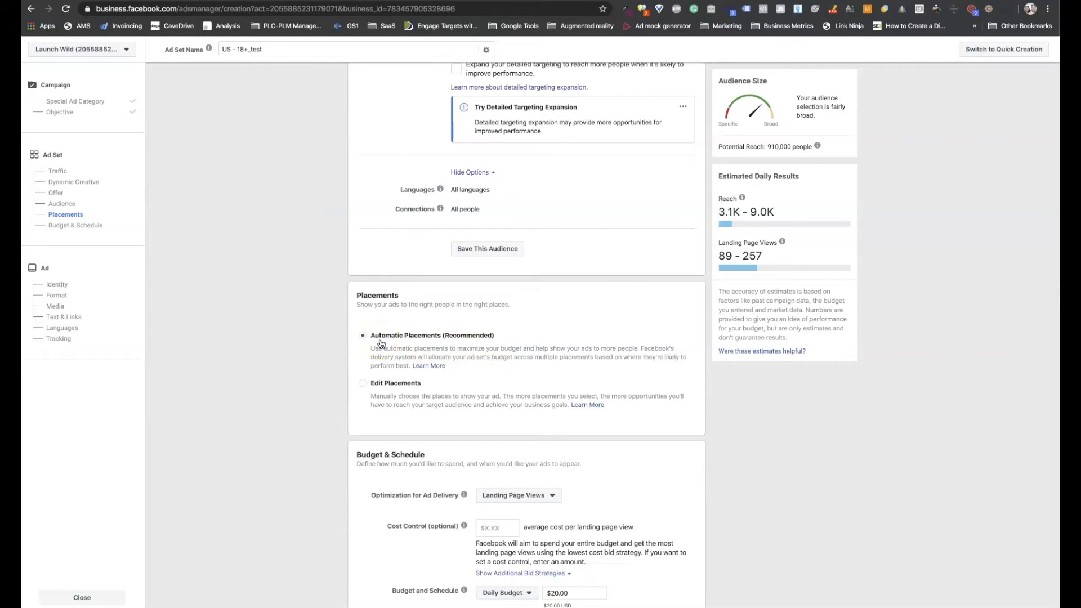
click(364, 384)
click(363, 386)
scroll(422, 360, down, 8)
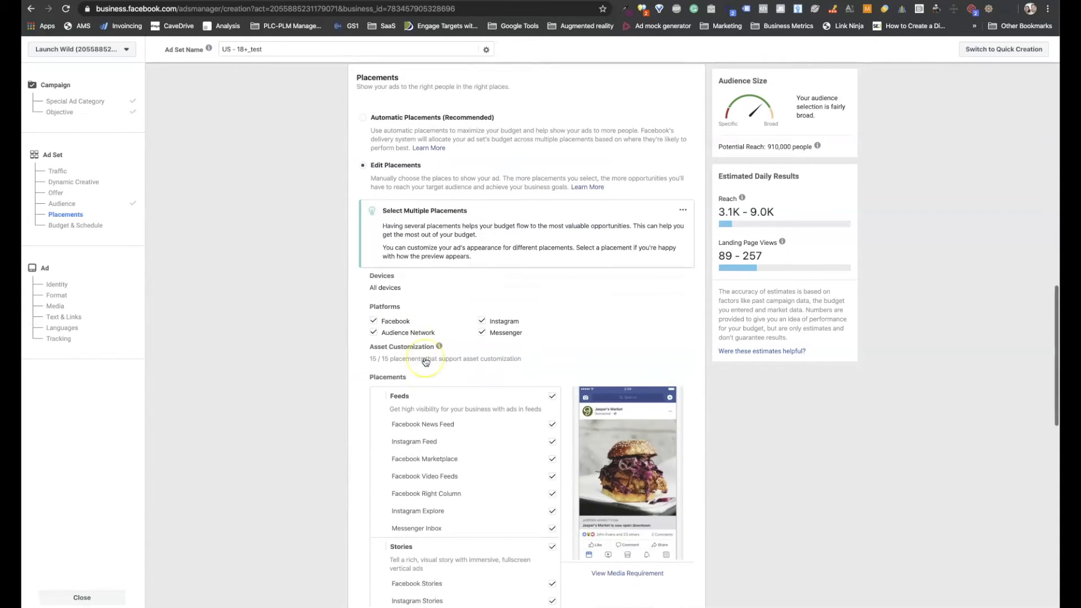
scroll(425, 361, down, 3)
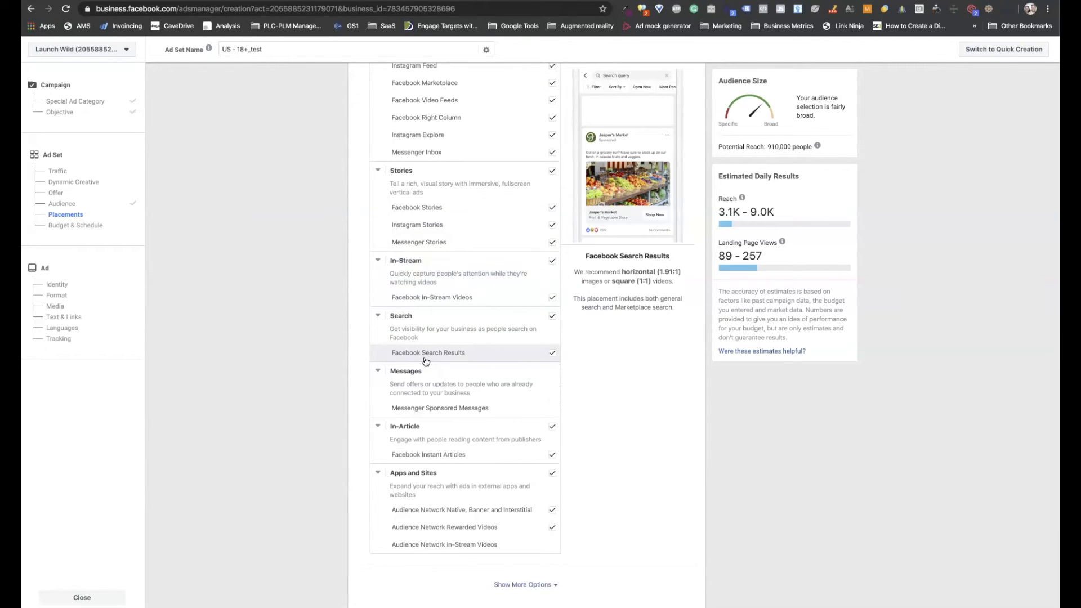
Exclude the Apps and Sites and In-Article groups plus Facebook Marketplace and Facebook Video Feeds from the placements
click(552, 473)
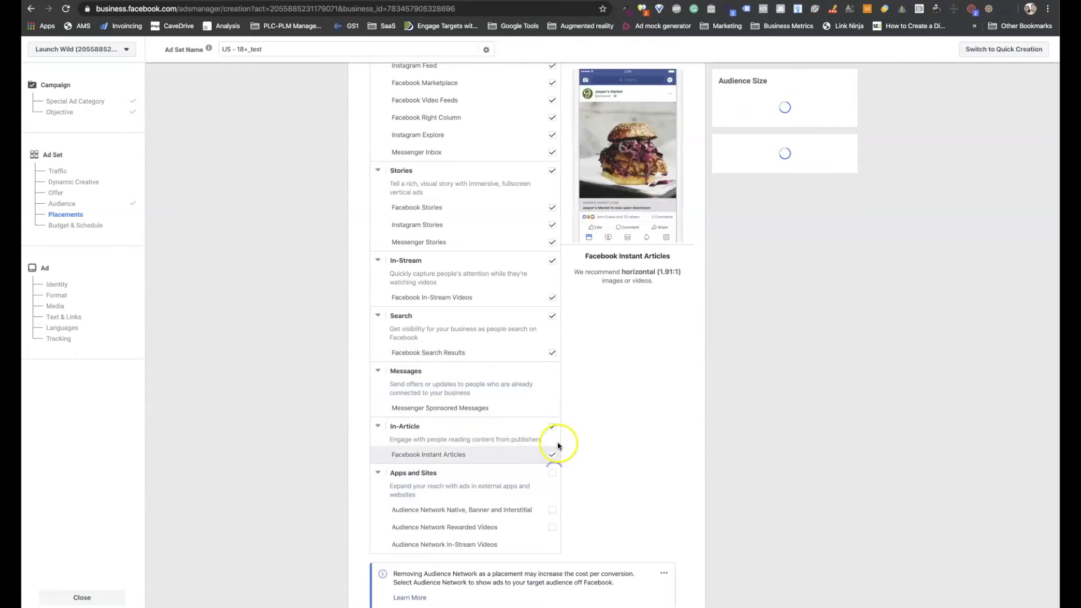
click(553, 426)
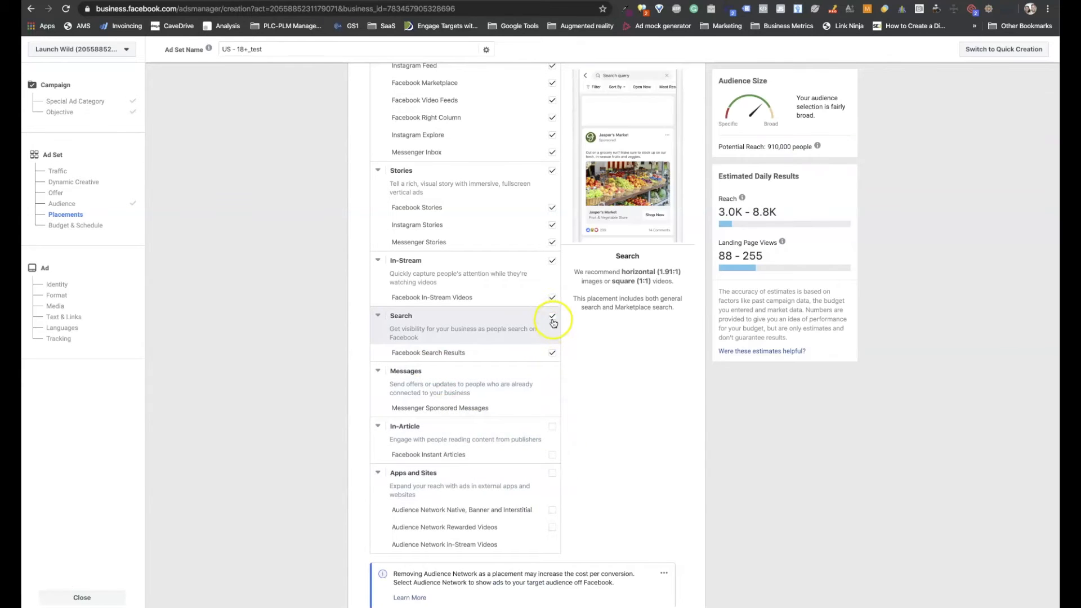
scroll(509, 328, up, 3)
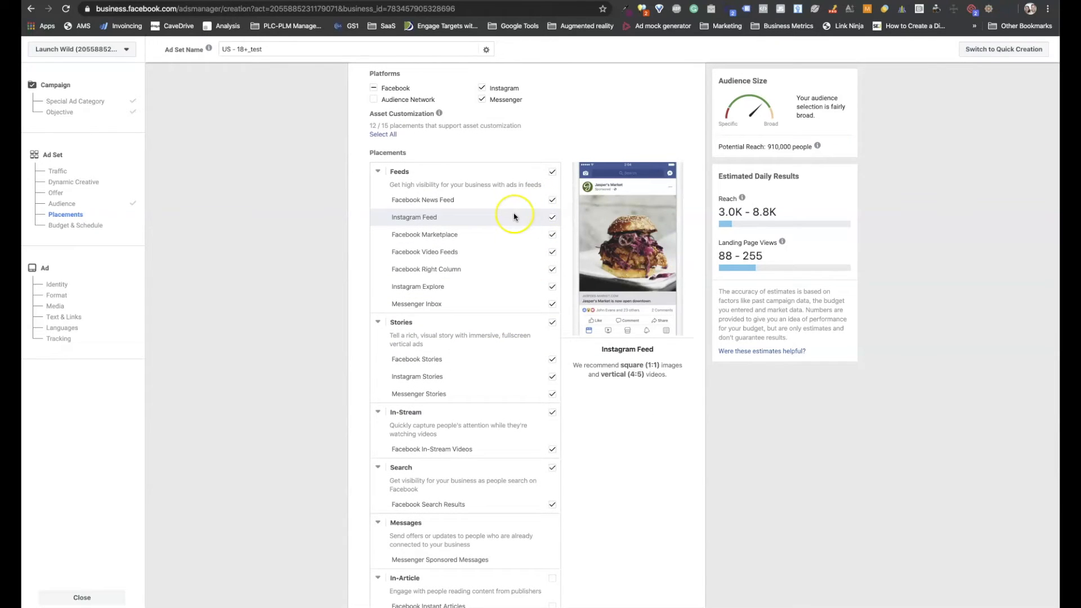
click(552, 234)
click(553, 253)
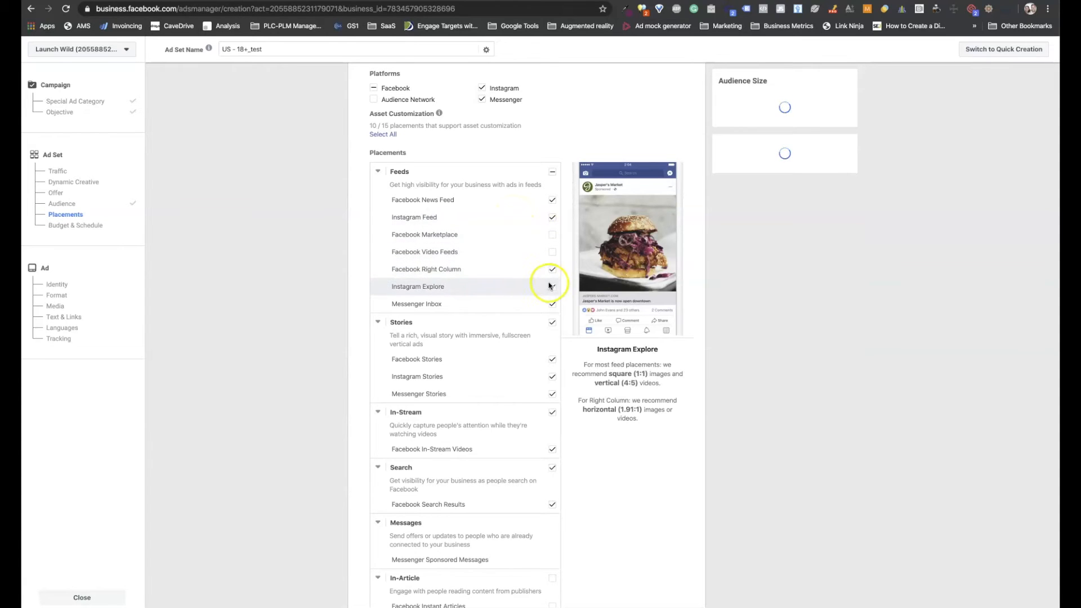
Exclude Messenger Inbox and the entire Stories and In-Stream groups from the ad set's placements
click(552, 304)
click(547, 361)
click(551, 376)
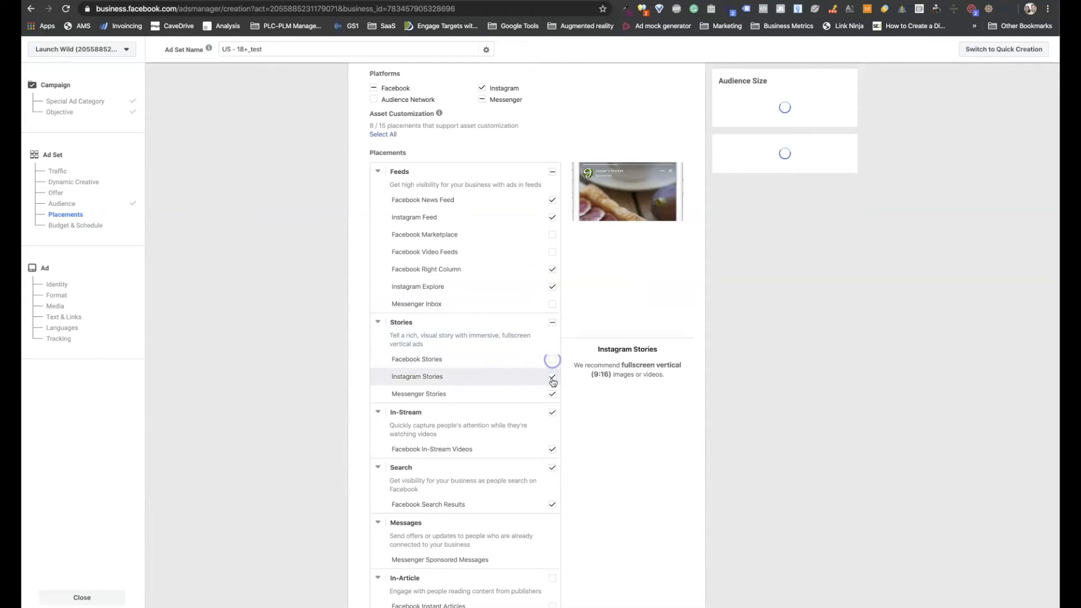
click(553, 323)
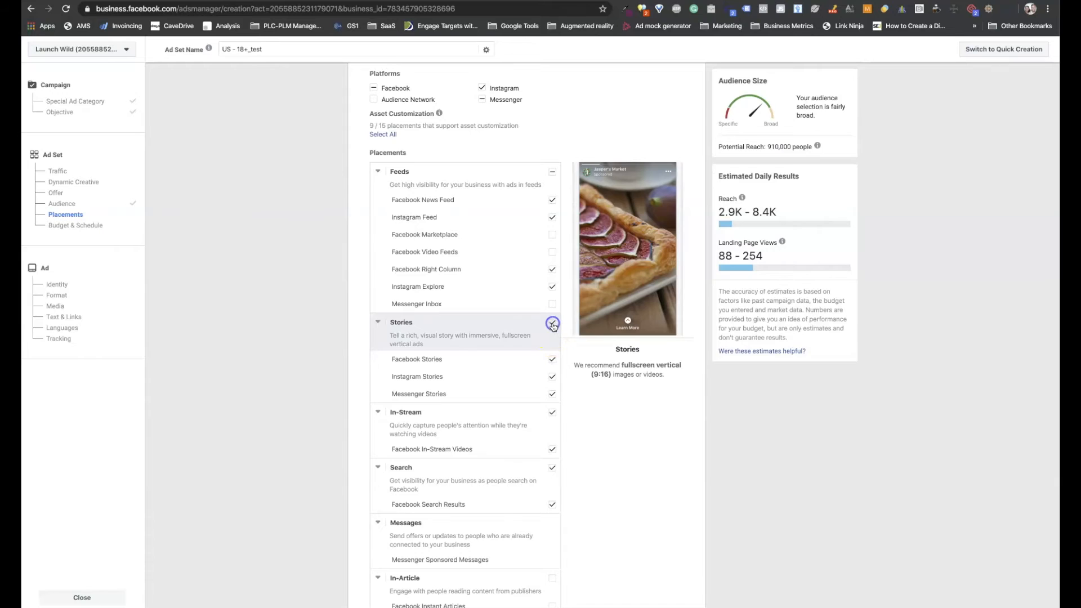
click(553, 324)
scroll(535, 367, down, 3)
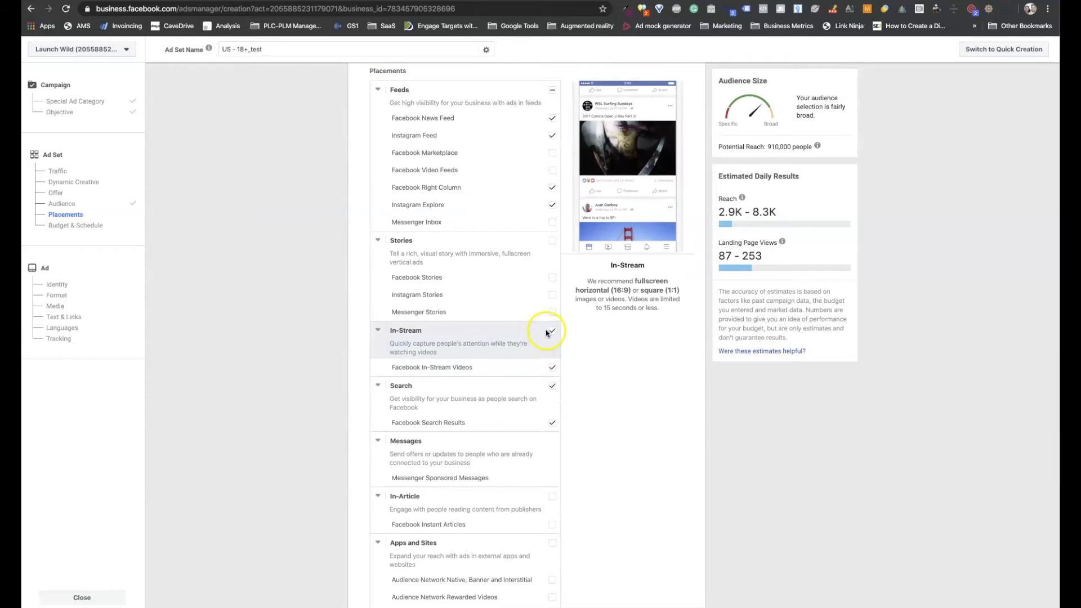
click(549, 331)
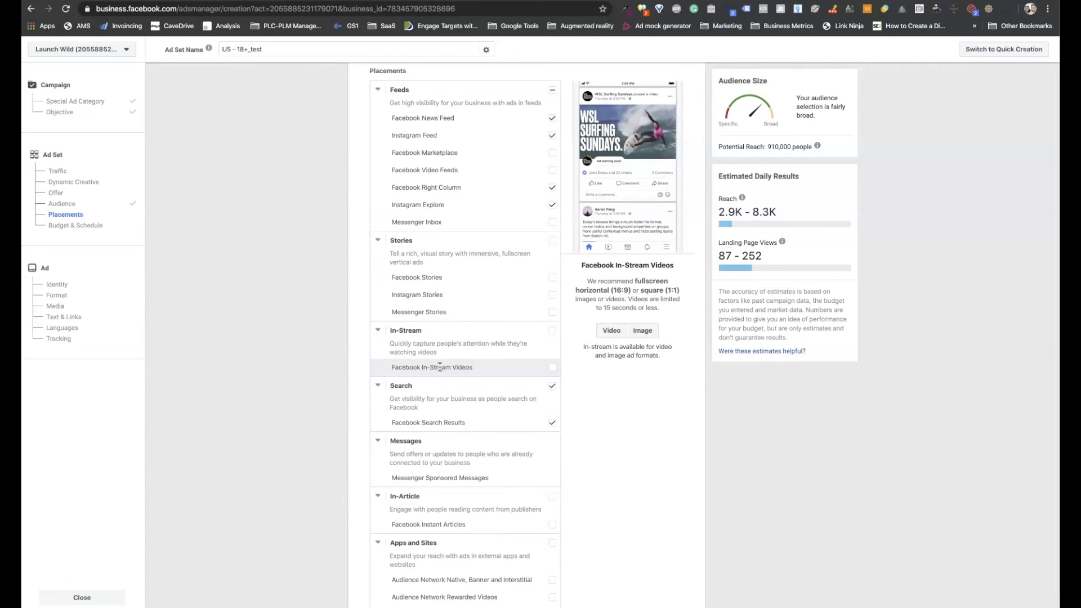
Review the selected and excluded placements along with the audience size and estimated daily results
scroll(439, 367, down, 3)
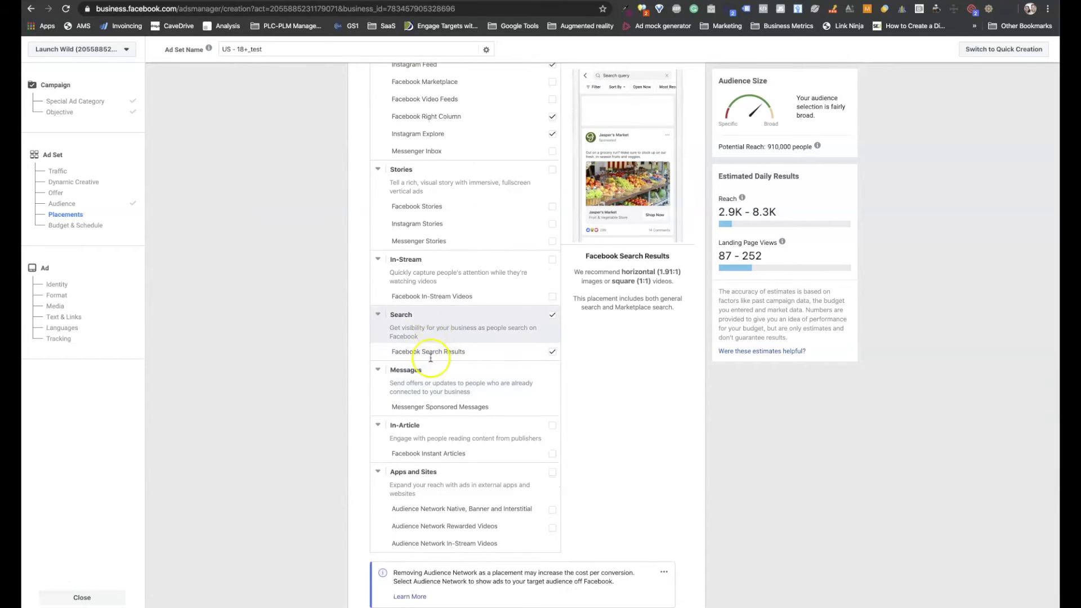
scroll(470, 294, up, 2)
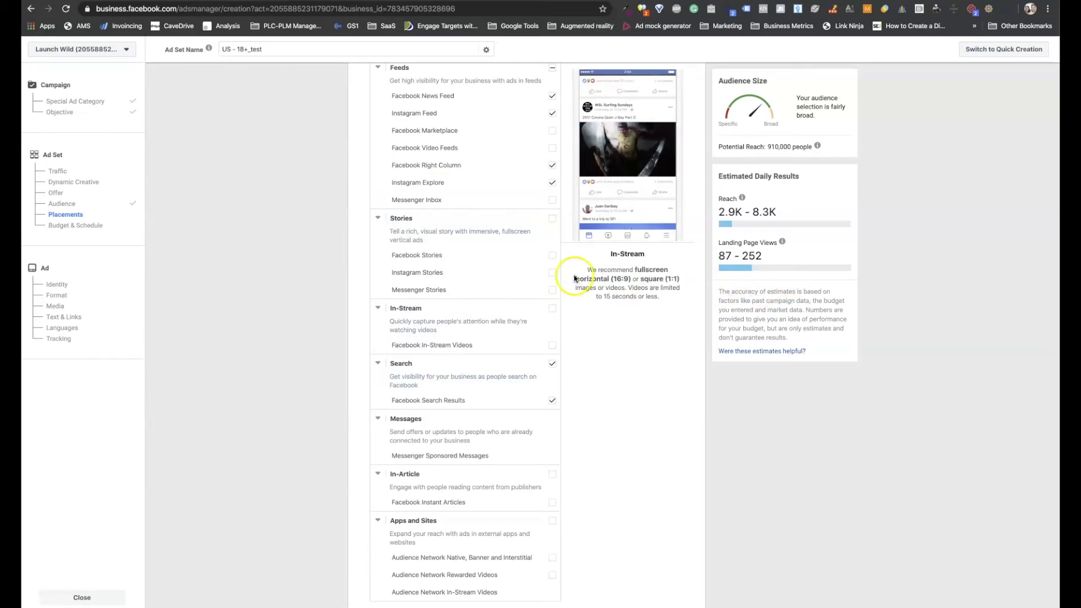
scroll(549, 169, down, 15)
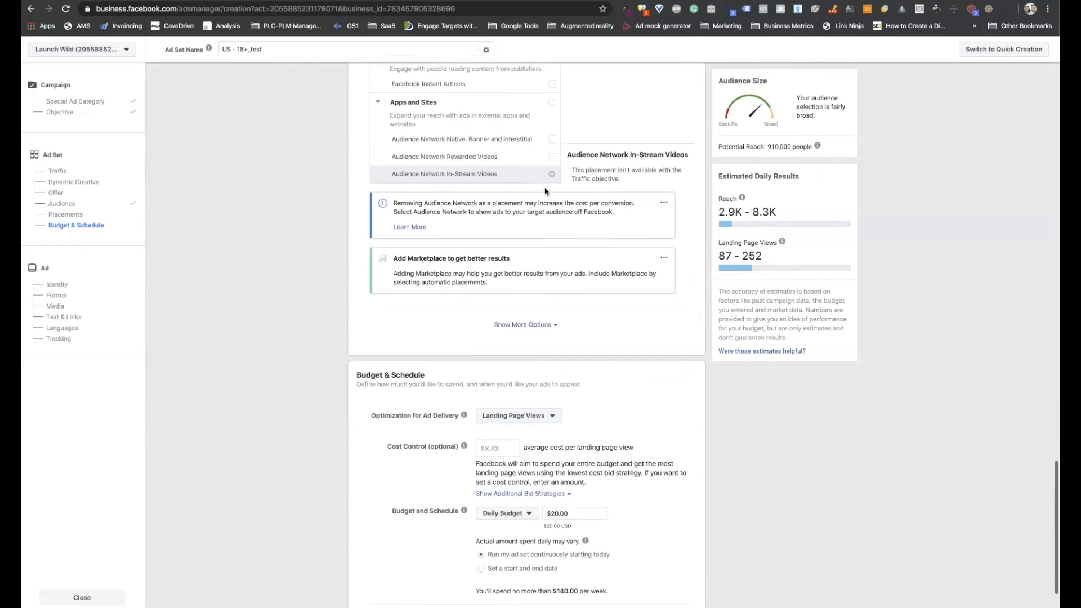
scroll(545, 191, down, 3)
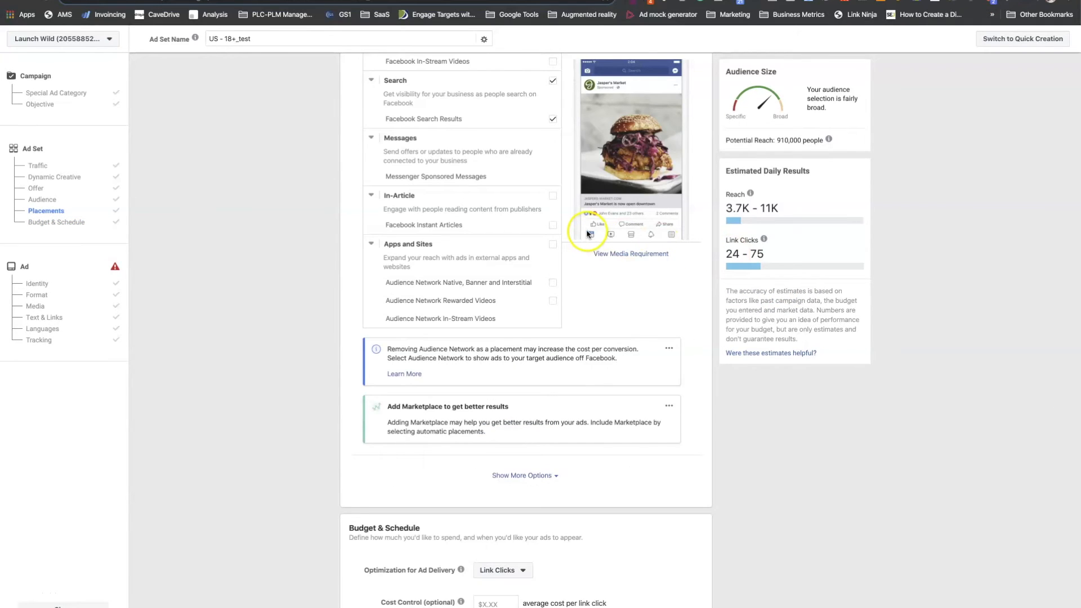
scroll(588, 234, up, 3)
scroll(507, 188, up, 10)
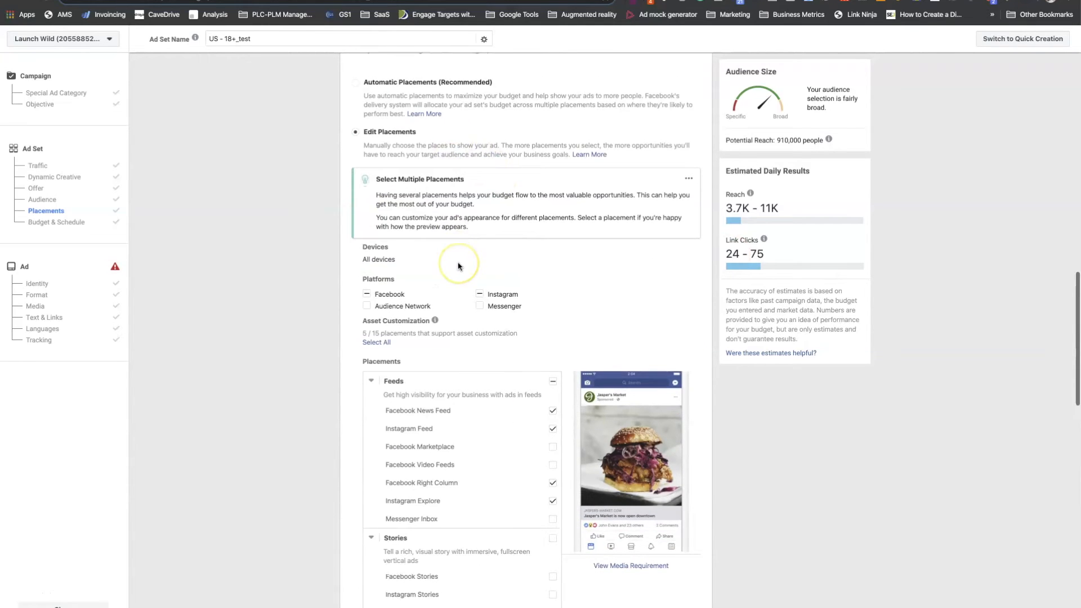
scroll(458, 265, down, 2)
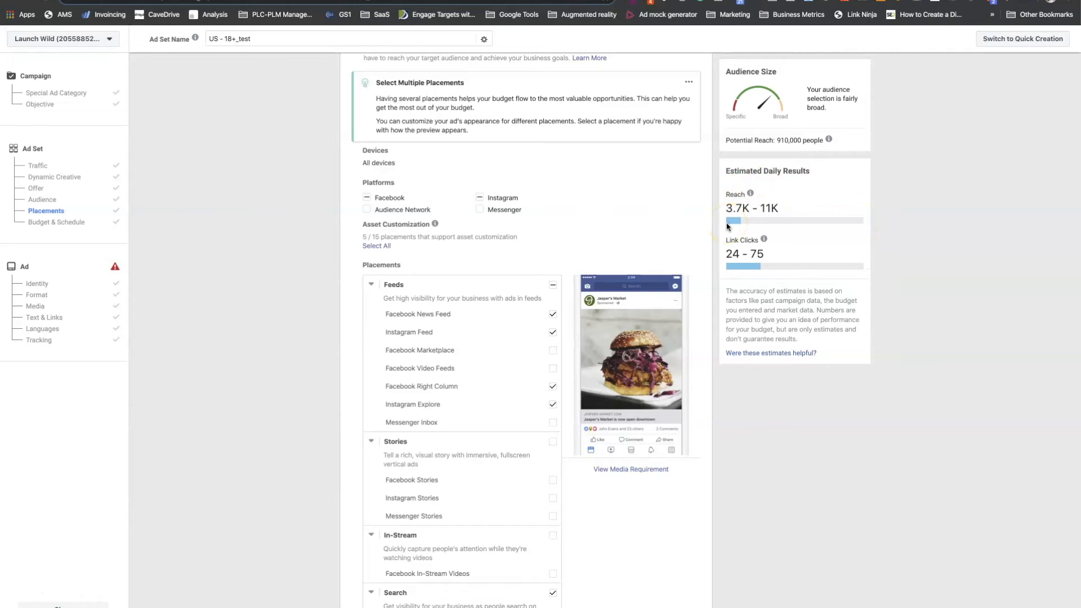
scroll(585, 229, down, 10)
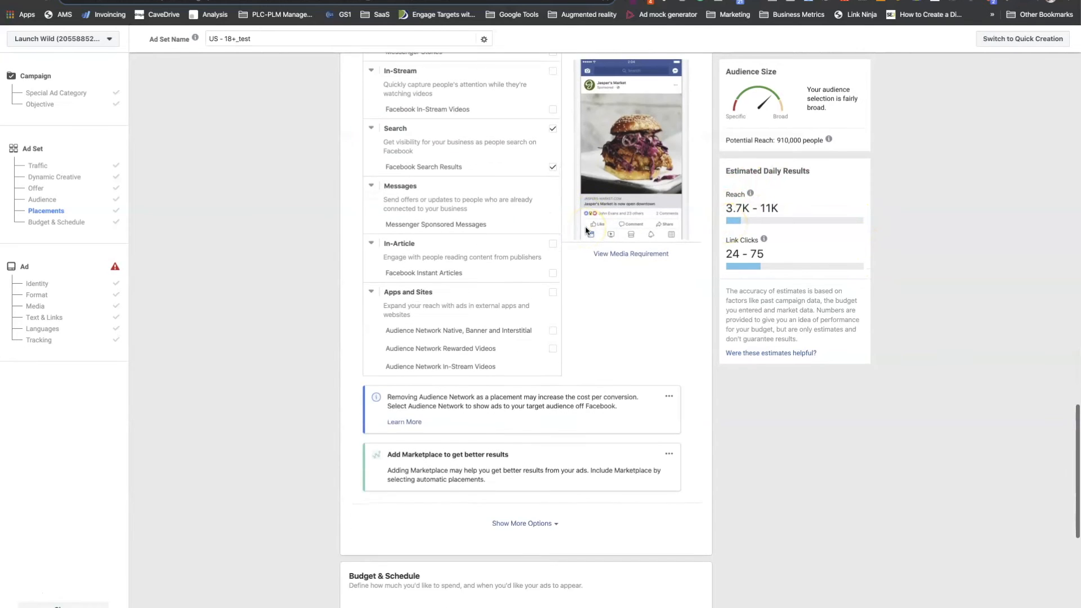
Try lower daily budgets such as $5.00 and $2.00 to compare their estimated daily results
scroll(586, 230, down, 4)
click(552, 450)
click(553, 449)
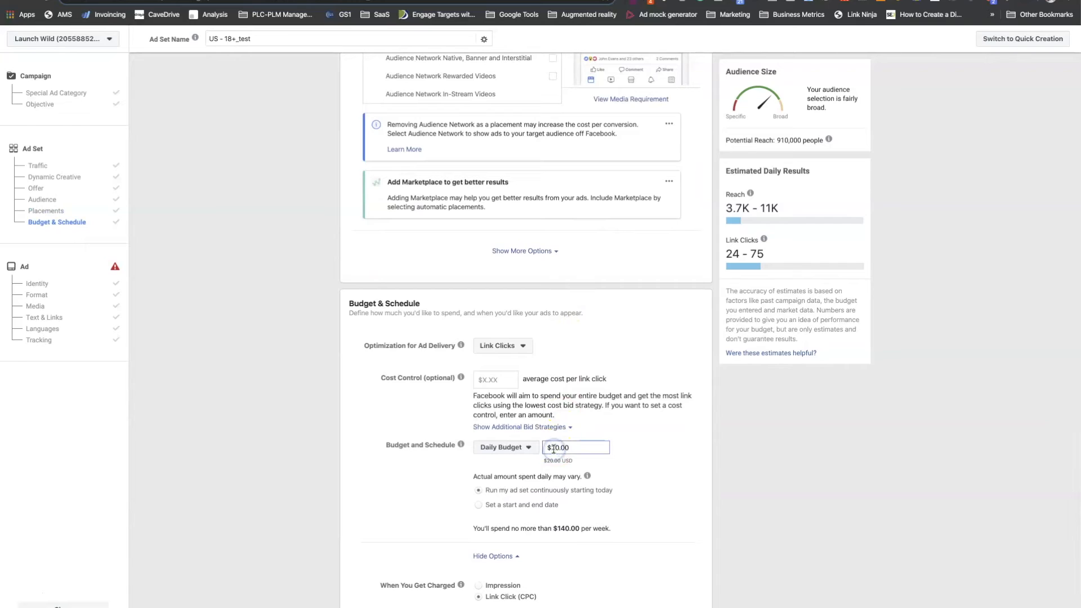
click(820, 435)
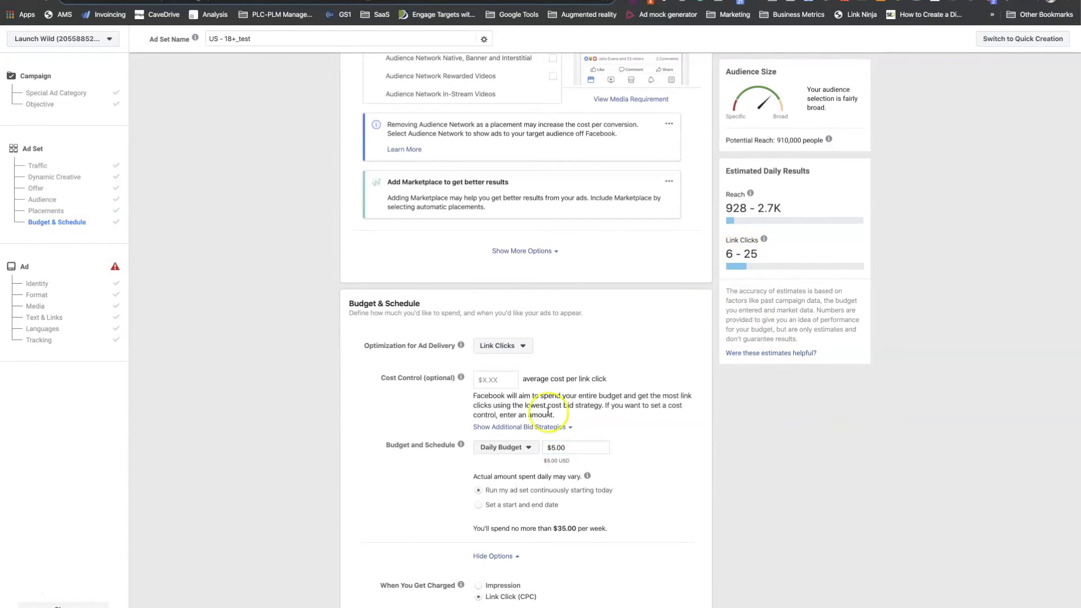
click(555, 447)
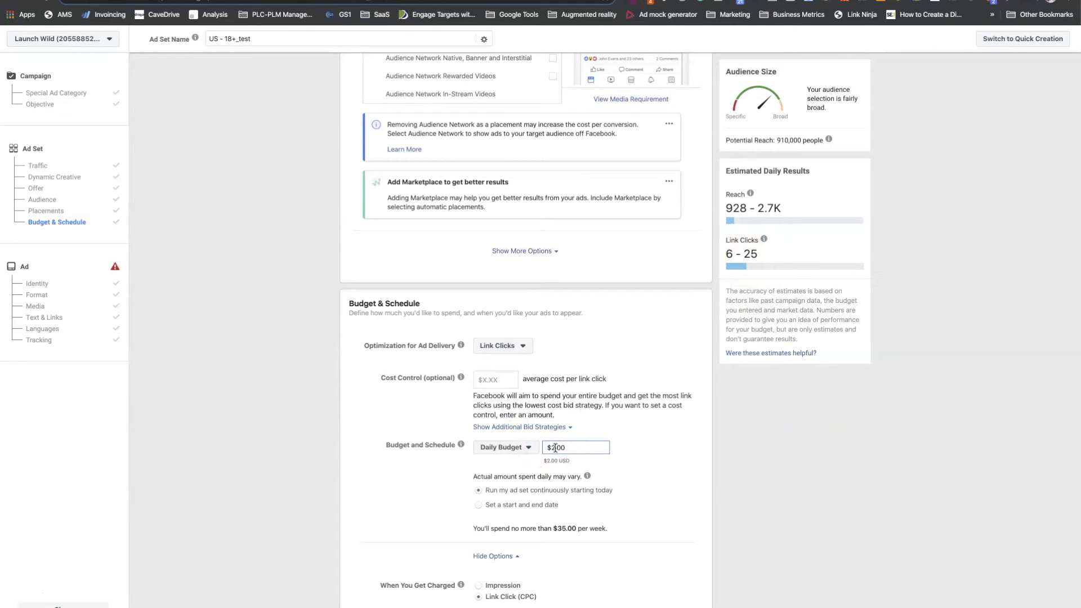
click(735, 300)
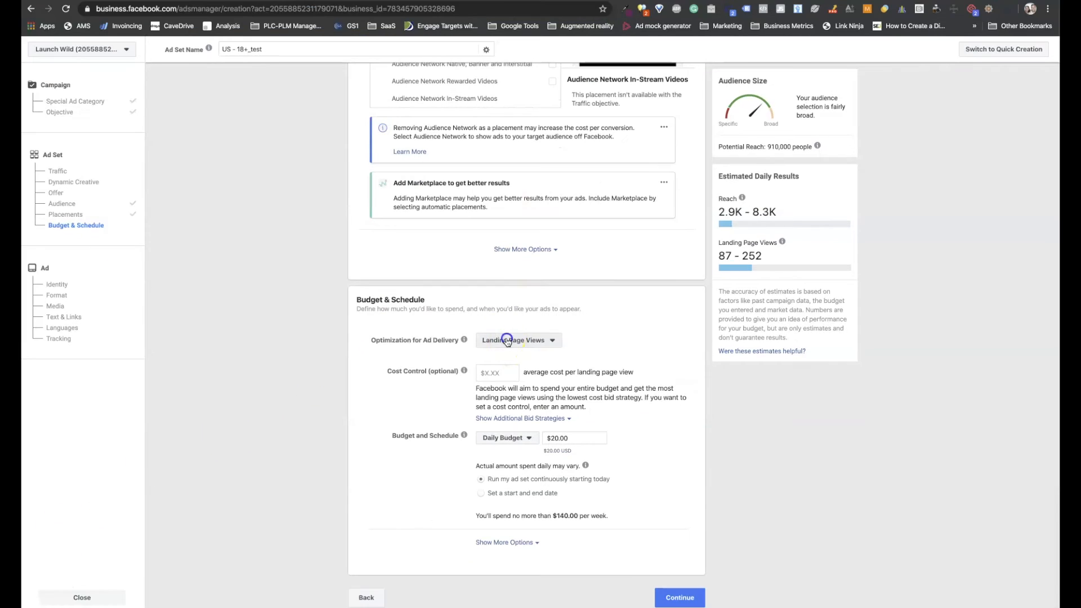
Optimize the ad set's delivery for Link Clicks
click(505, 341)
mouse_move(495, 409)
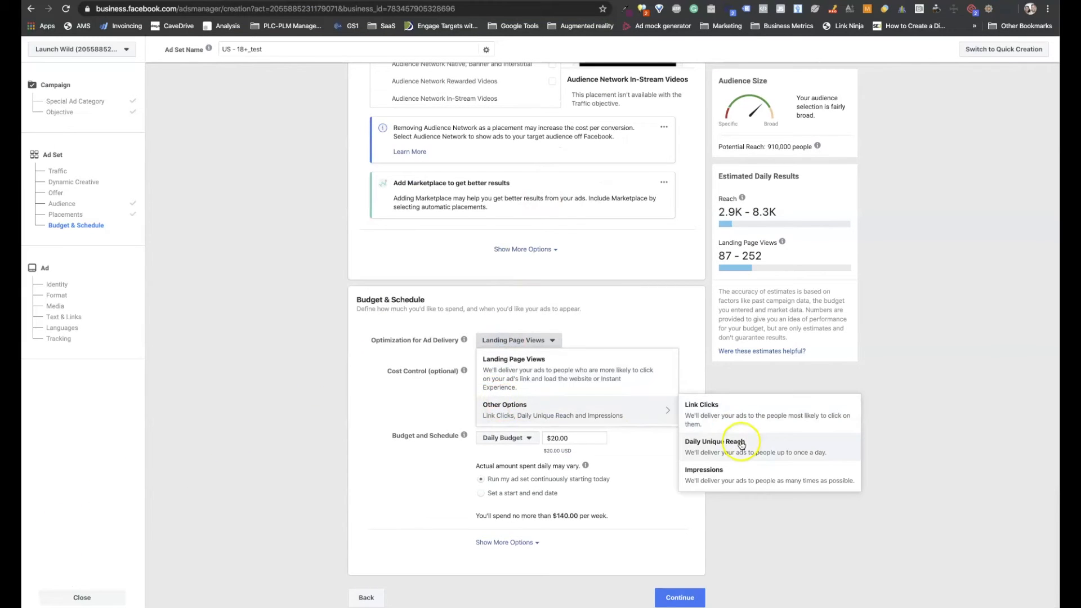
click(725, 422)
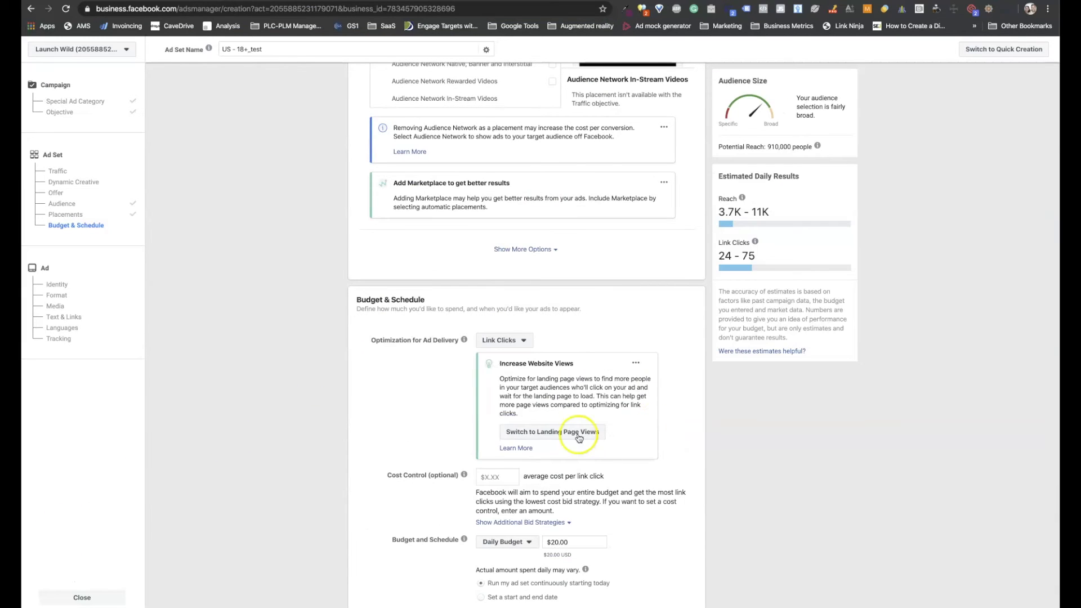
Expand the additional budget and schedule options and set the charging method to Link Click (CPC)
scroll(563, 443, down, 1)
scroll(562, 443, down, 2)
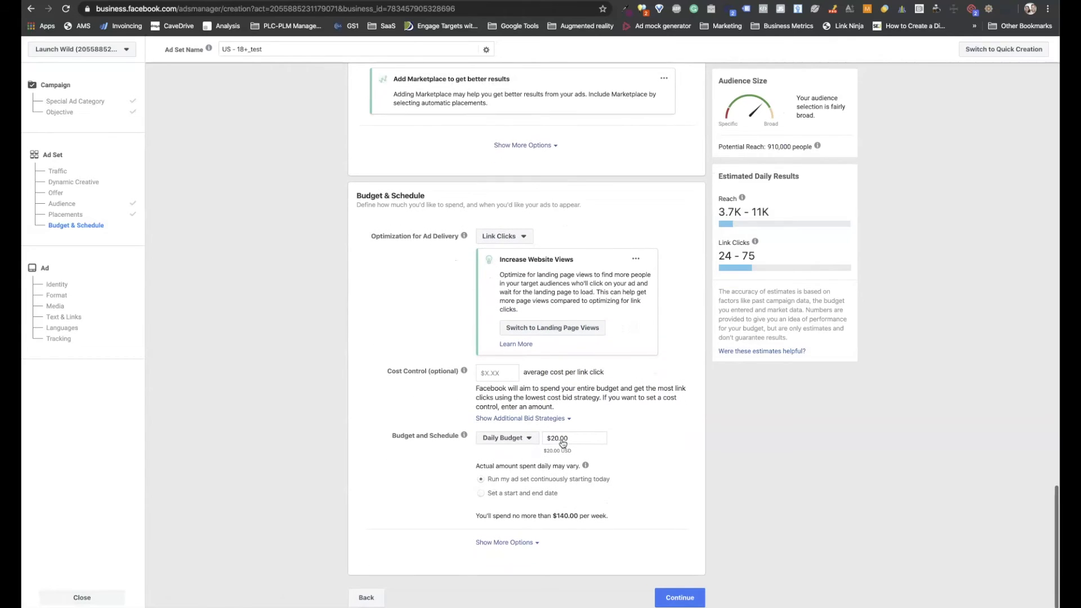
click(518, 542)
scroll(518, 523, down, 2)
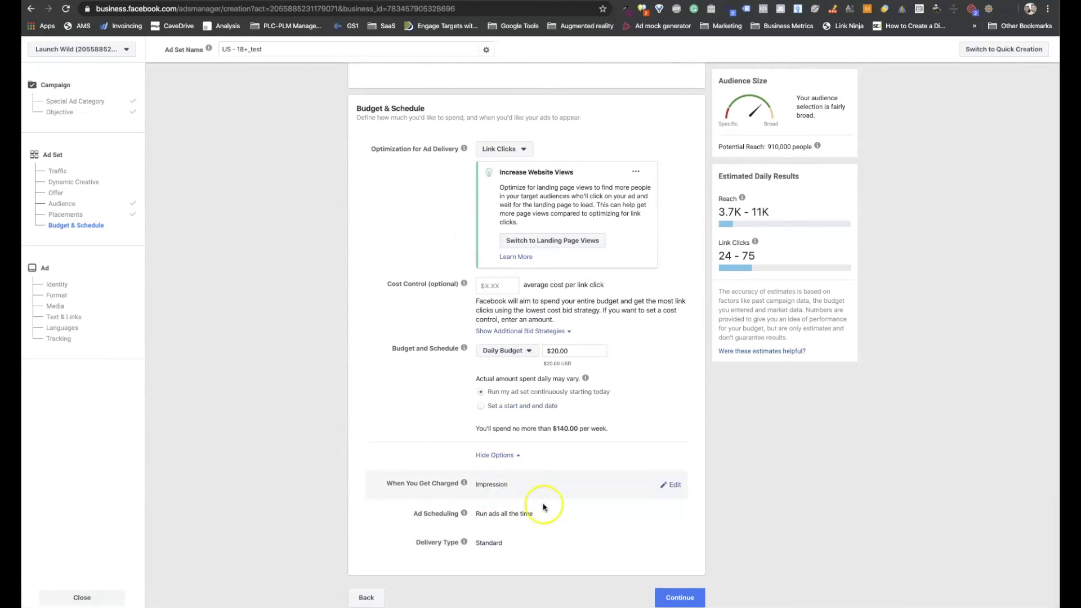
mouse_move(464, 483)
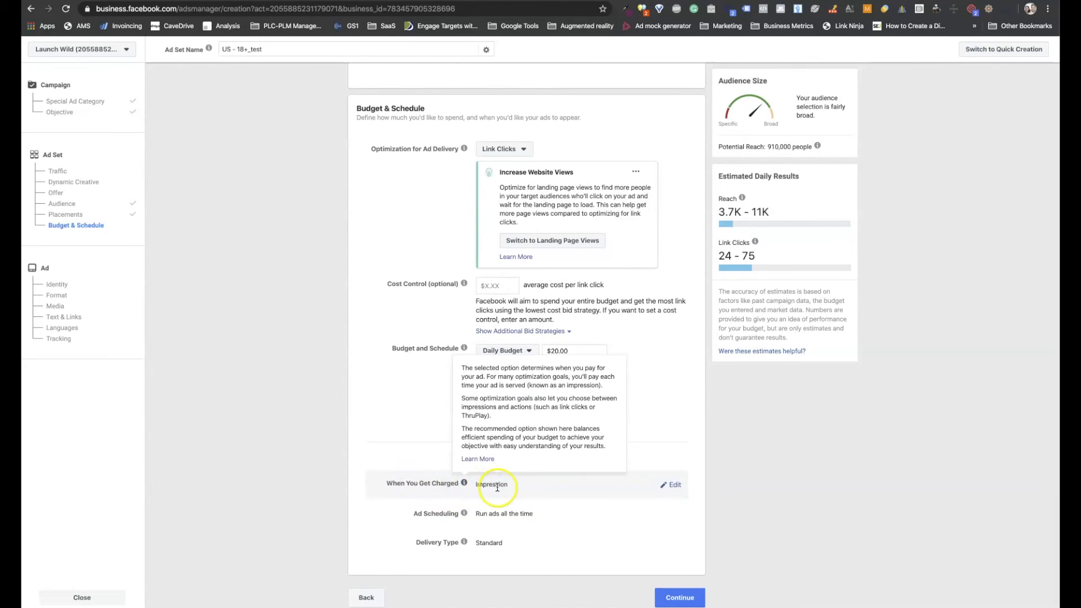
click(671, 484)
click(485, 494)
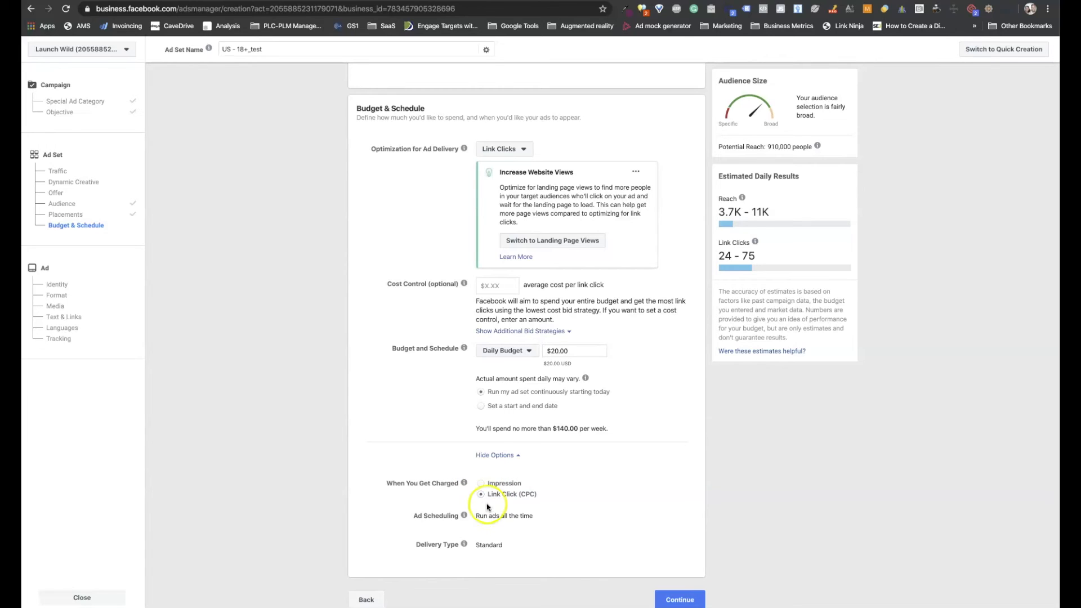
click(490, 485)
scroll(557, 479, down, 1)
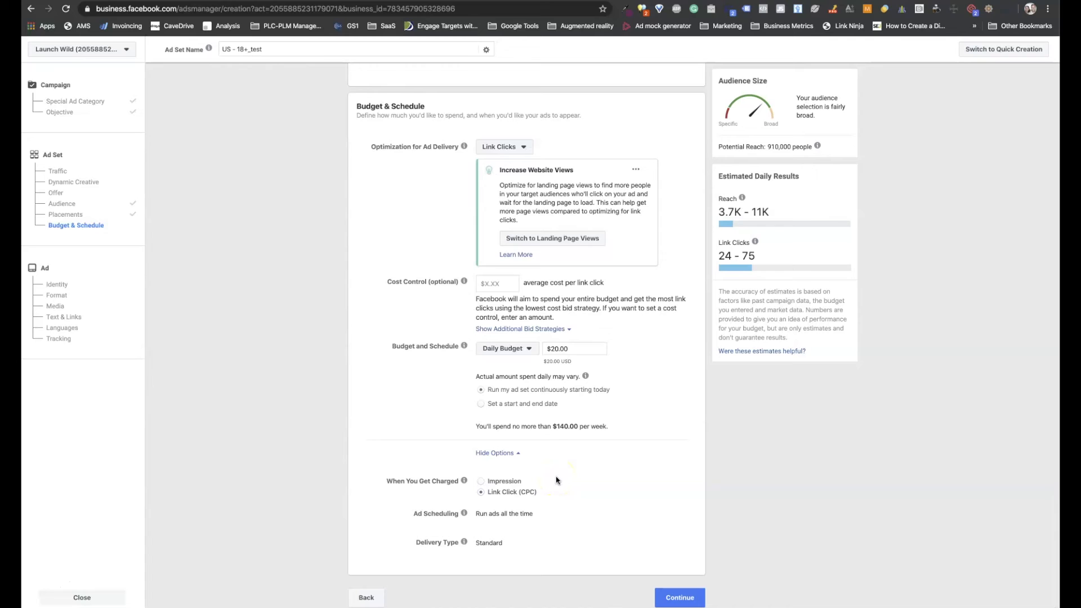
Continue to the ad setup and check which Instagram accounts are available for the ad's identity
click(676, 598)
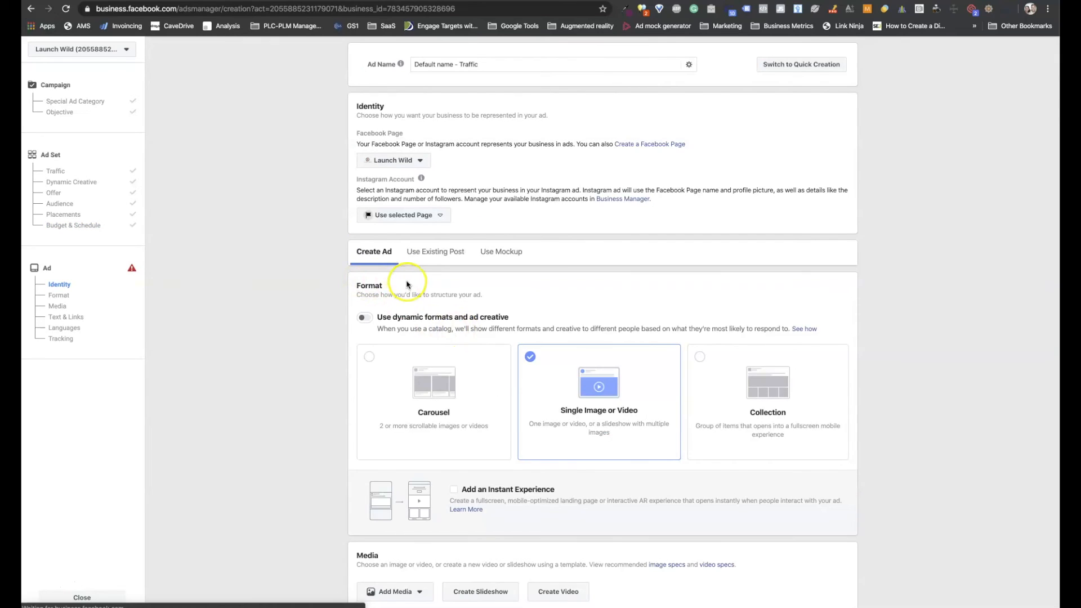
click(394, 213)
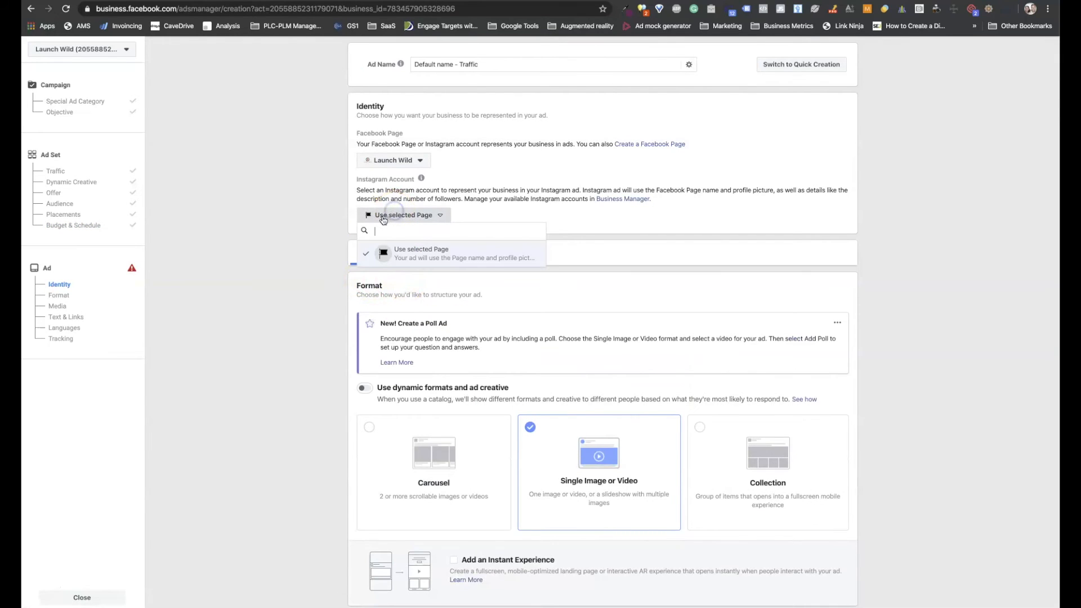
click(389, 180)
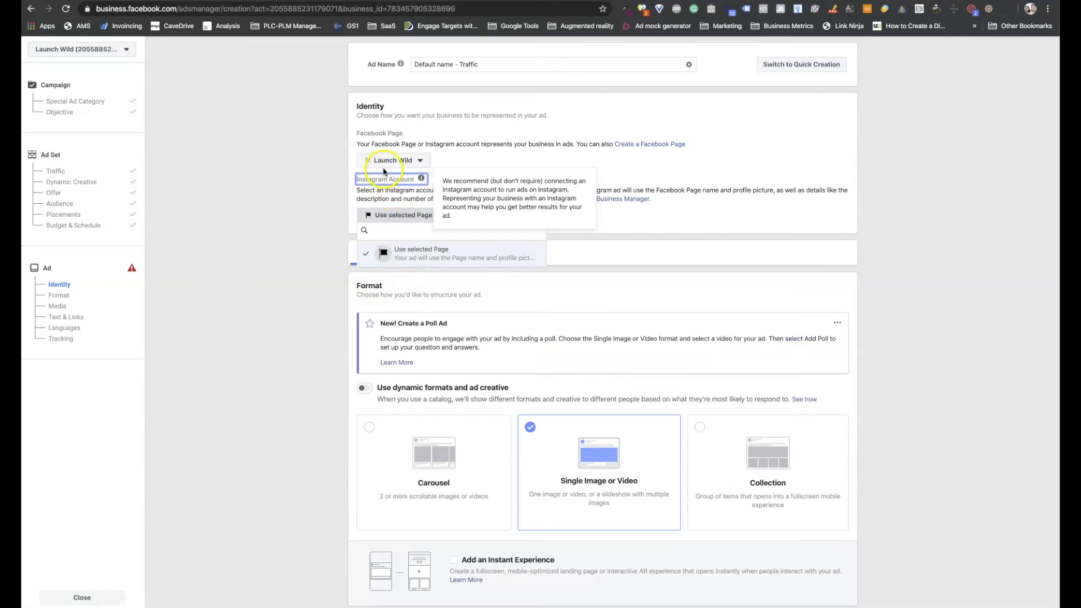
click(300, 257)
Add three extra primary text options in the ad's Text & Links section, leaving them blank
scroll(301, 257, down, 3)
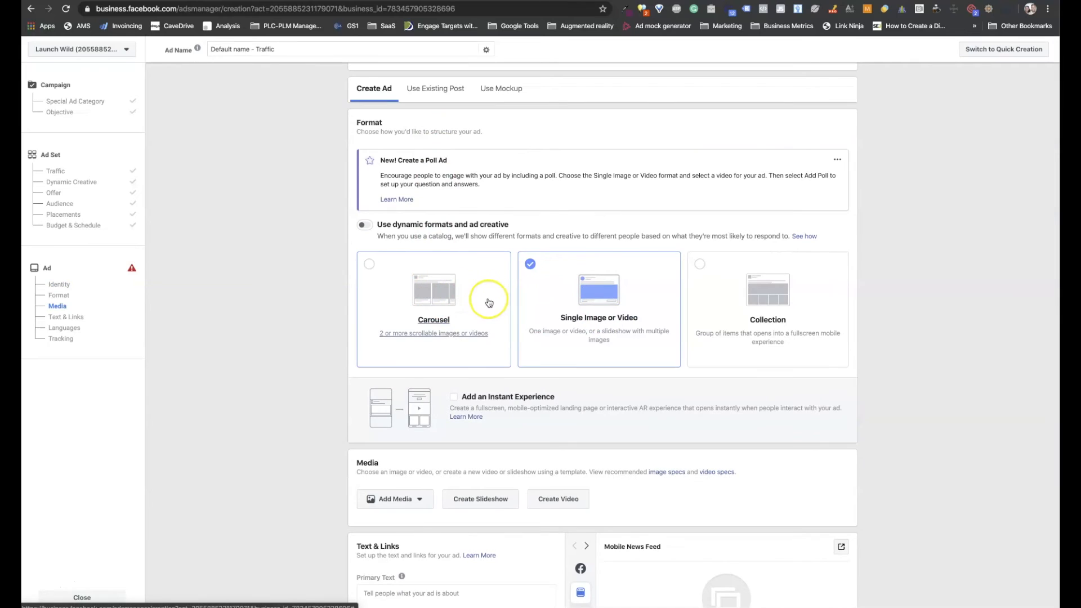
scroll(467, 297, down, 2)
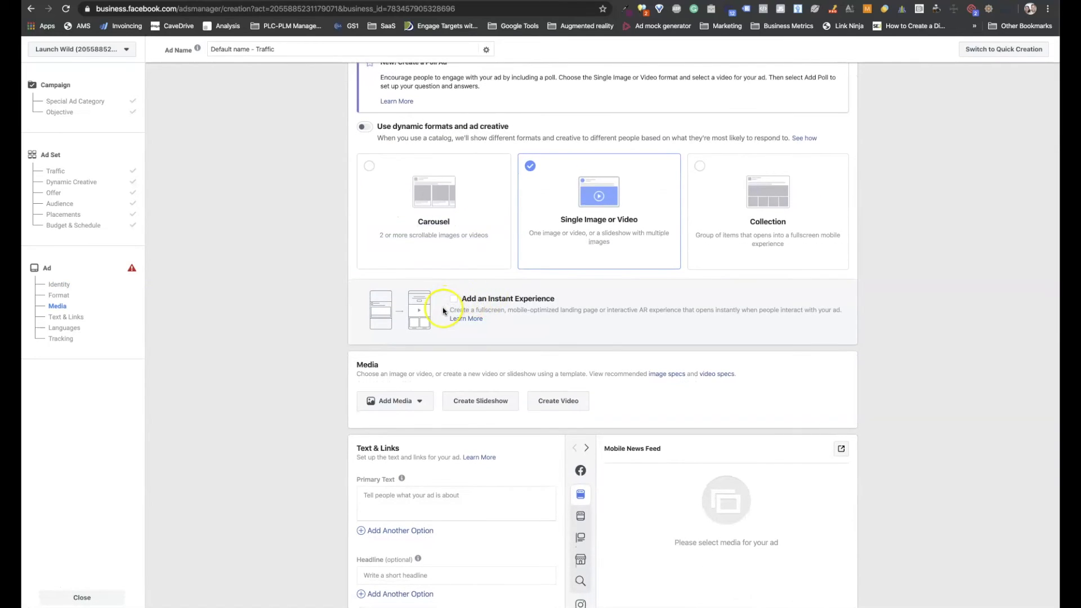
scroll(445, 310, down, 2)
scroll(443, 311, down, 2)
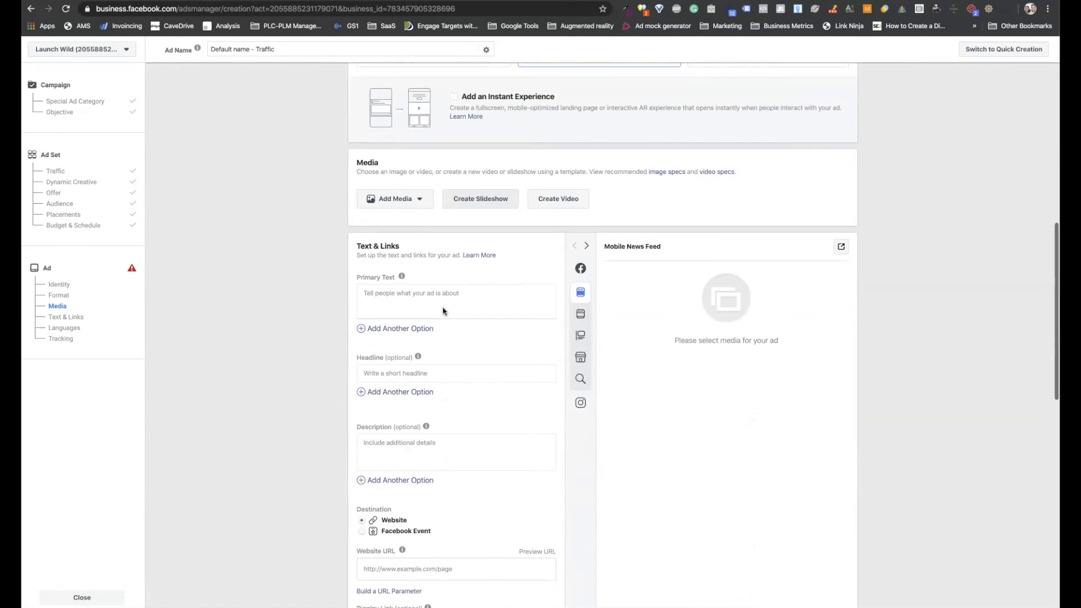
click(442, 295)
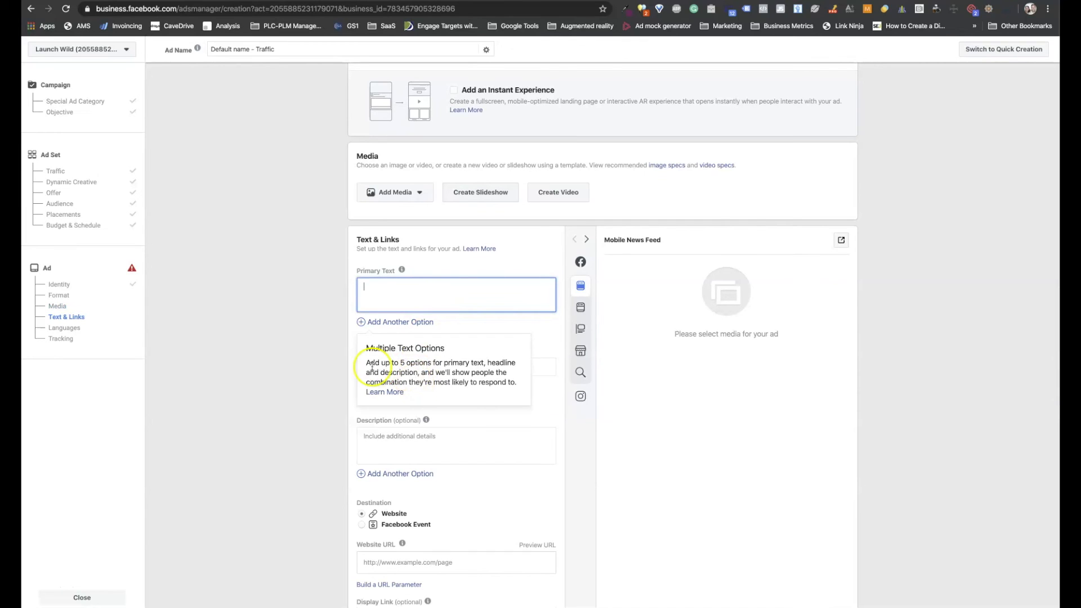
click(543, 362)
click(394, 324)
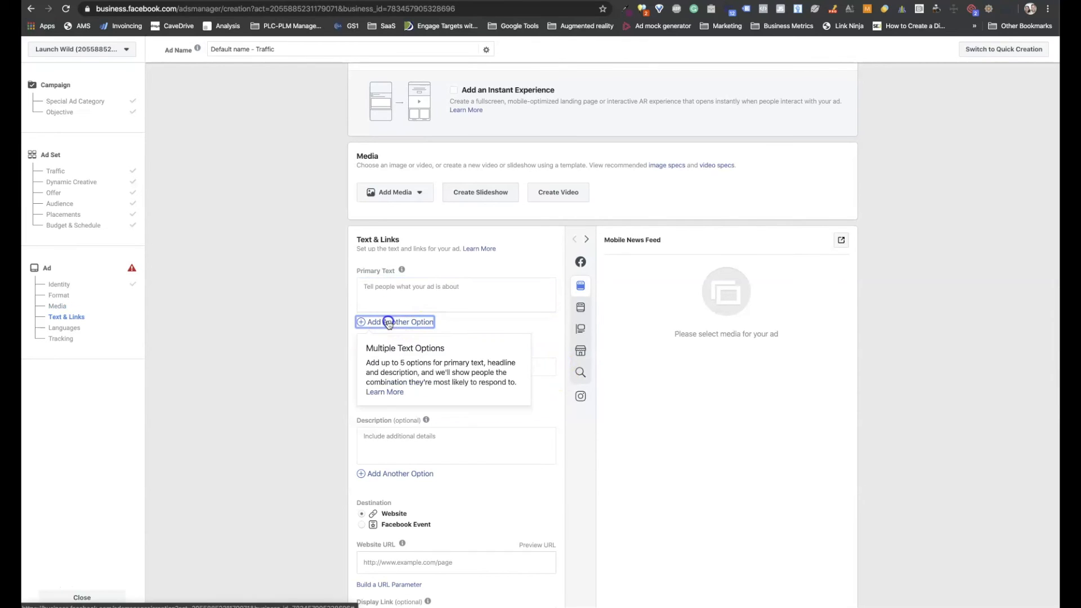
click(362, 334)
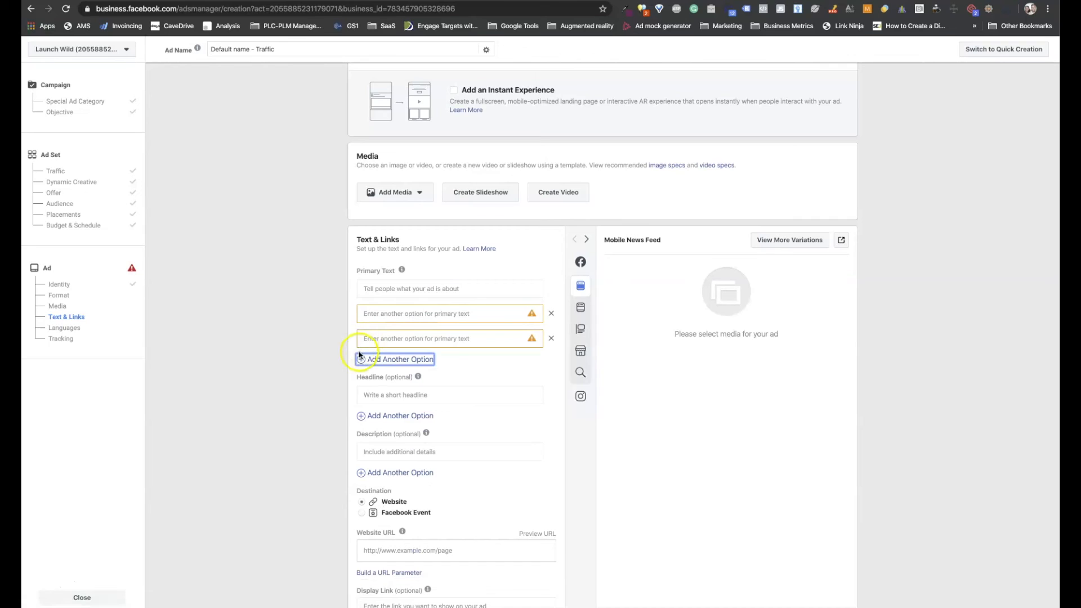
click(360, 359)
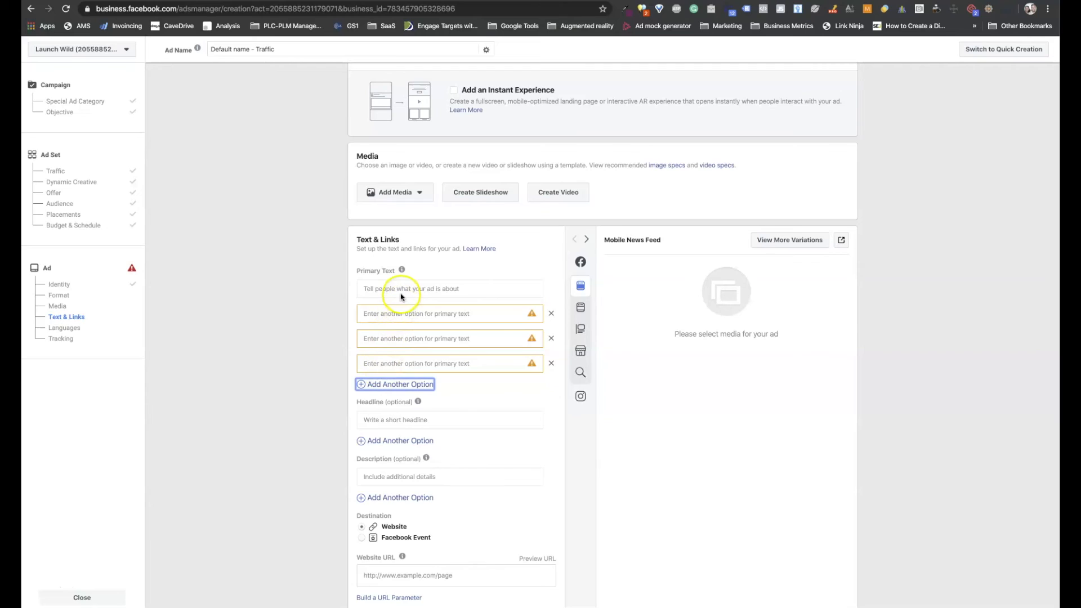
scroll(399, 292, down, 2)
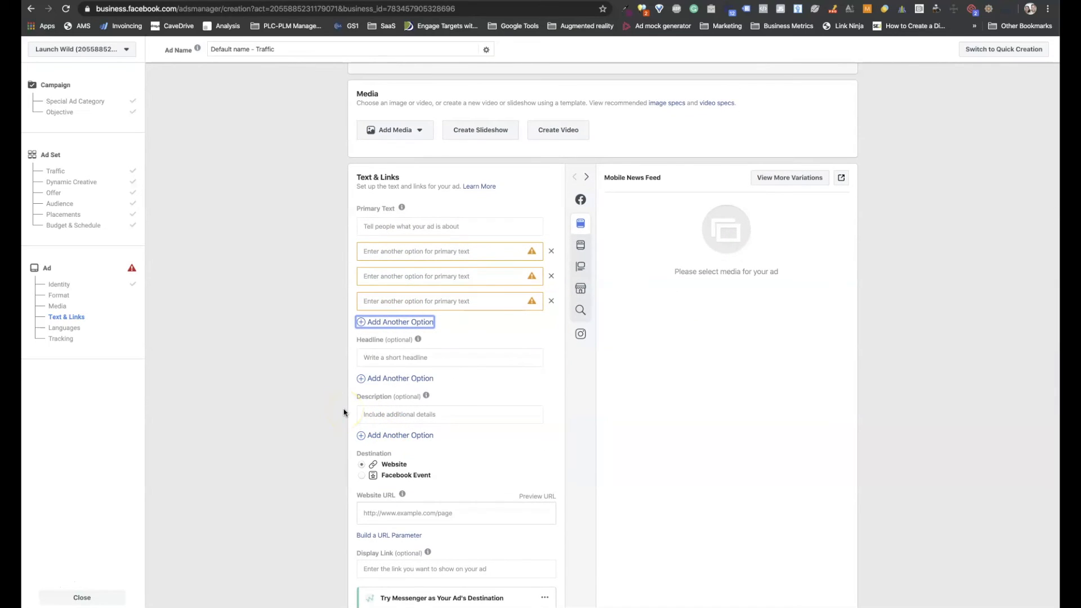
scroll(344, 413, up, 5)
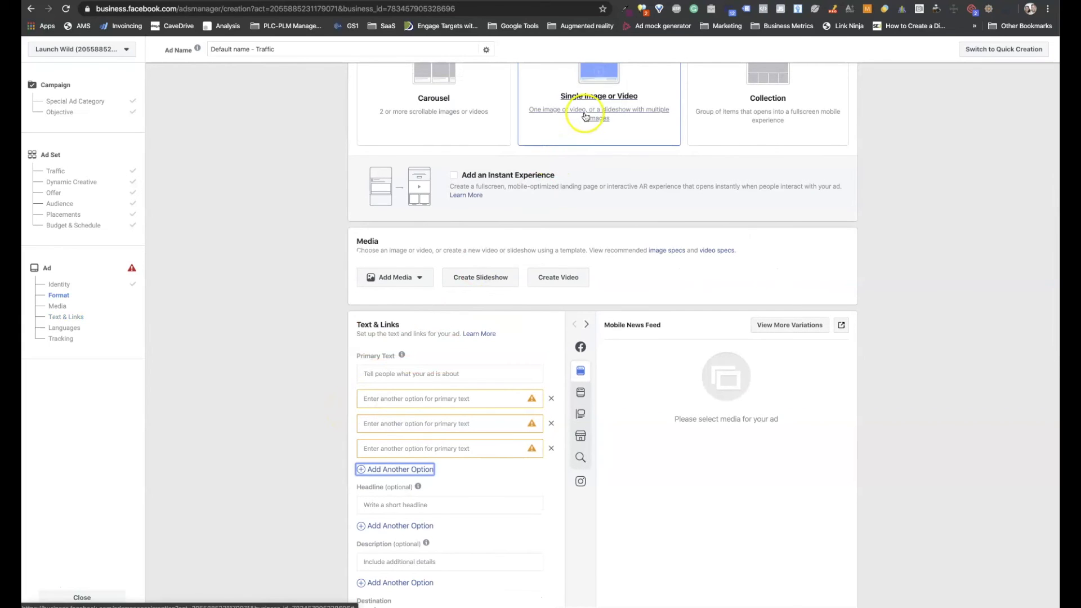
scroll(310, 316, down, 4)
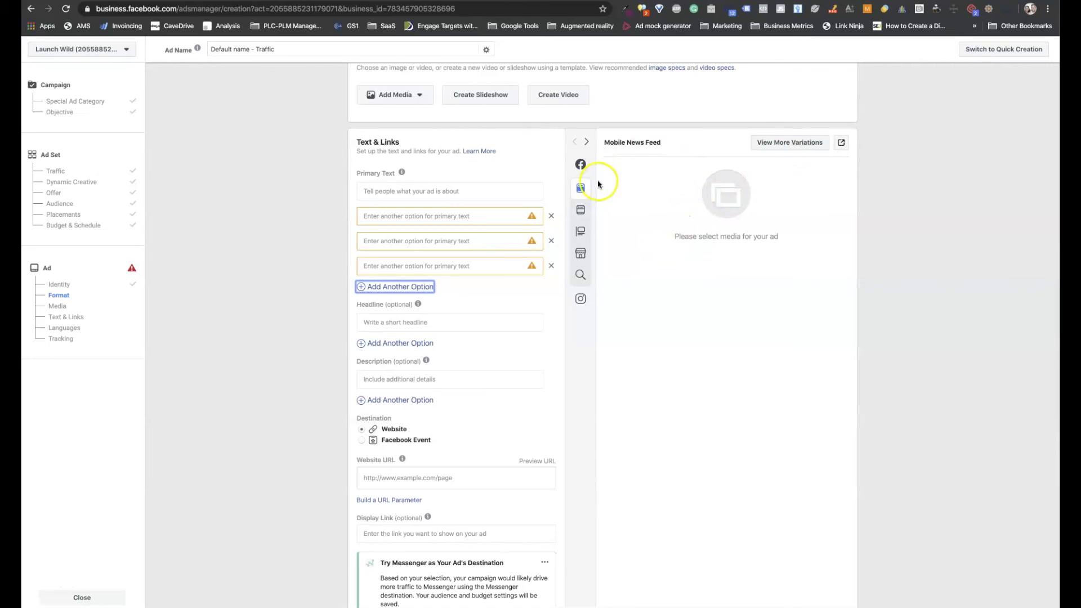
Expand the Instagram placements in the ad preview list and examine the ad's Website URL field, leaving it blank
mouse_move(586, 210)
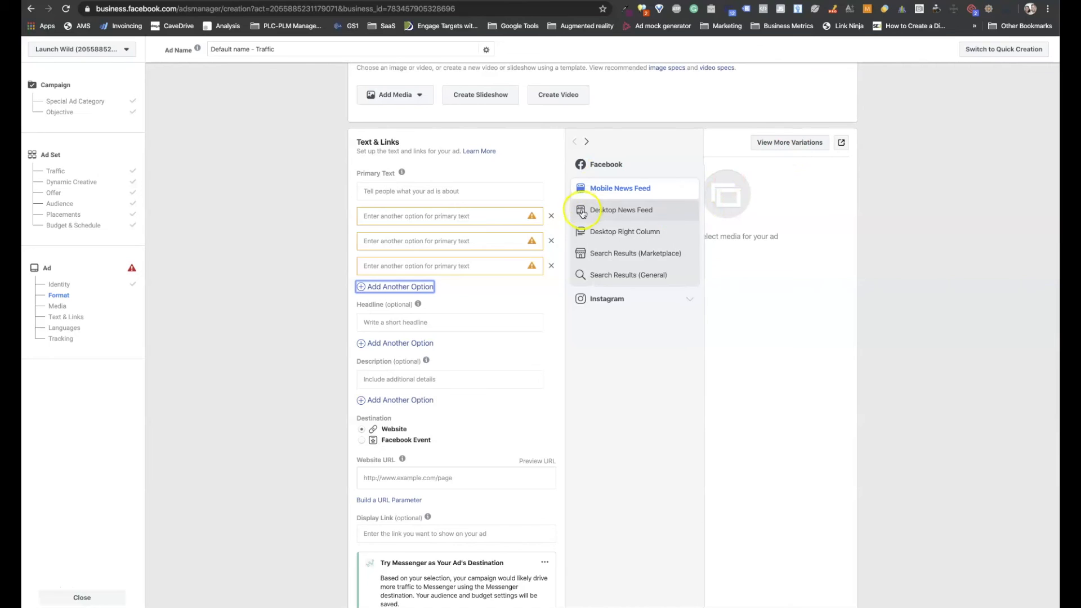
click(593, 298)
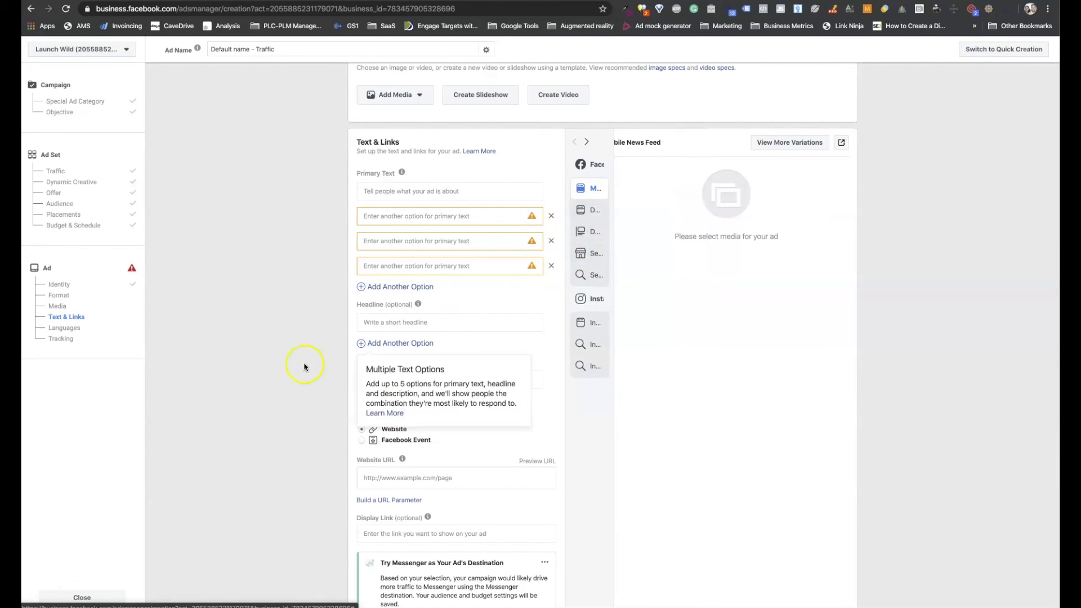
scroll(265, 367, down, 3)
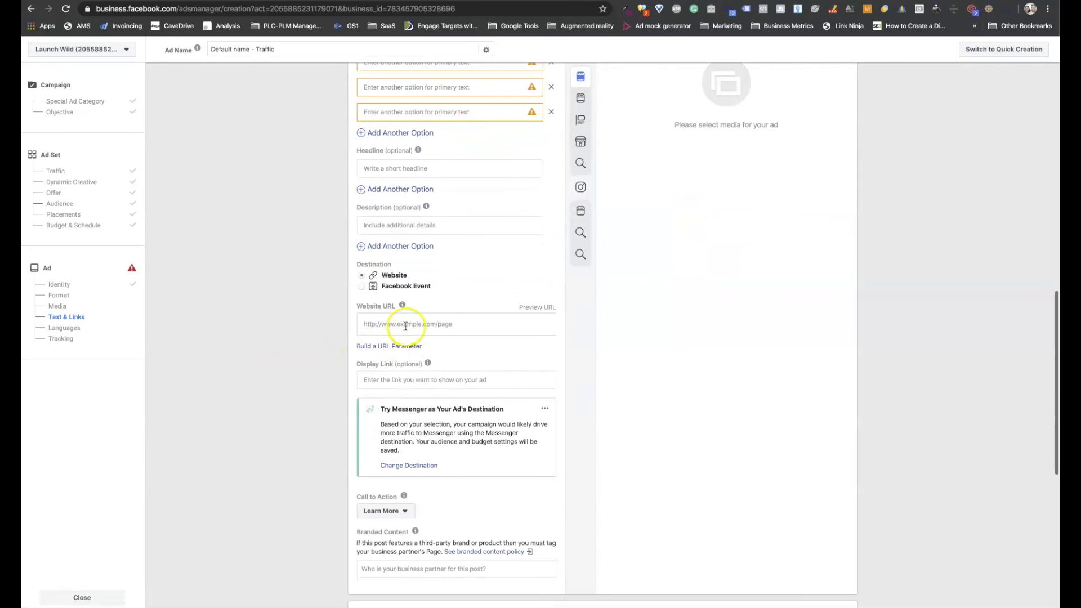
click(405, 326)
click(283, 341)
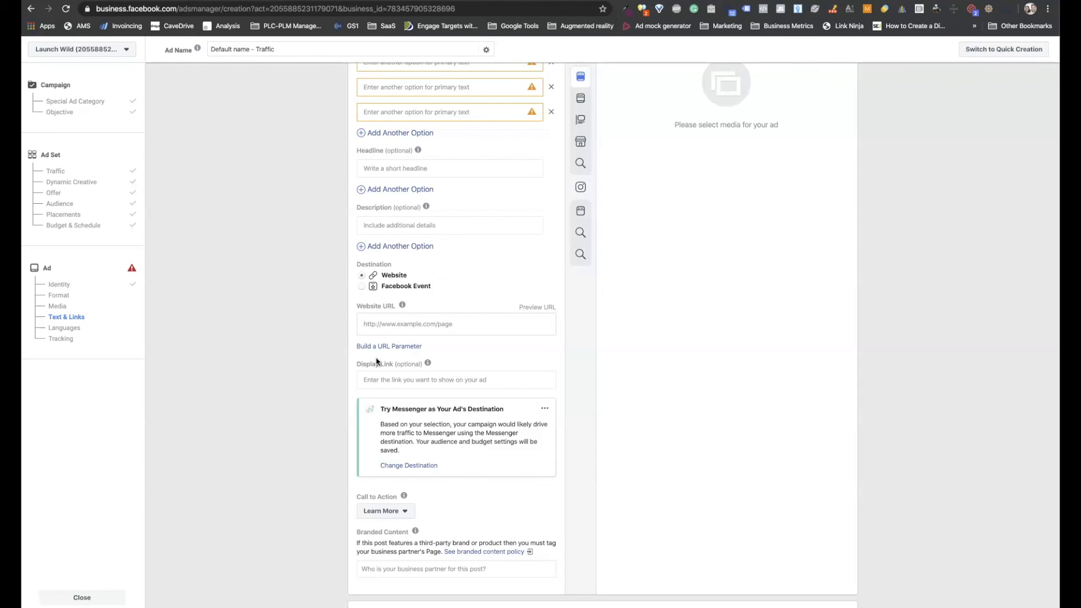
Review the ad's call to action, branded content, languages and conversion tracking settings through to the final confirmation area
scroll(321, 369, down, 3)
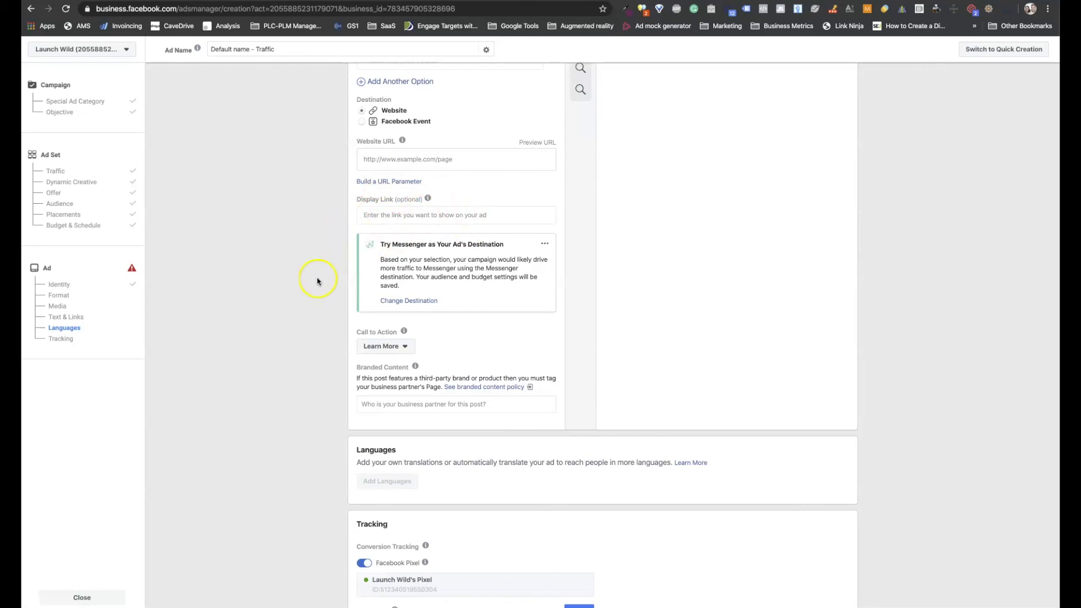
scroll(317, 281, down, 2)
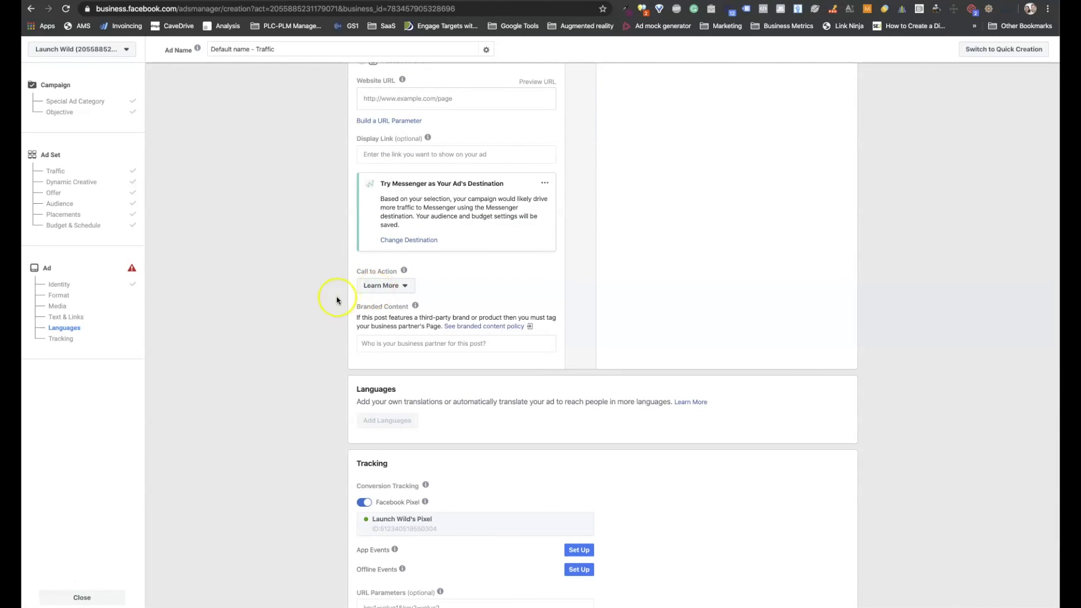
scroll(335, 298, down, 4)
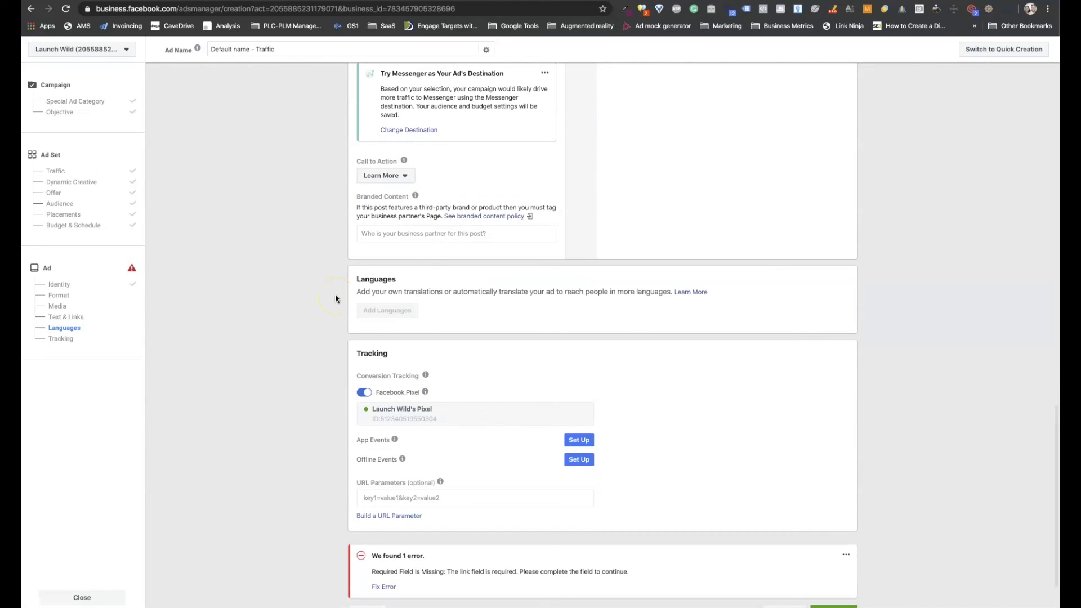
scroll(336, 299, down, 3)
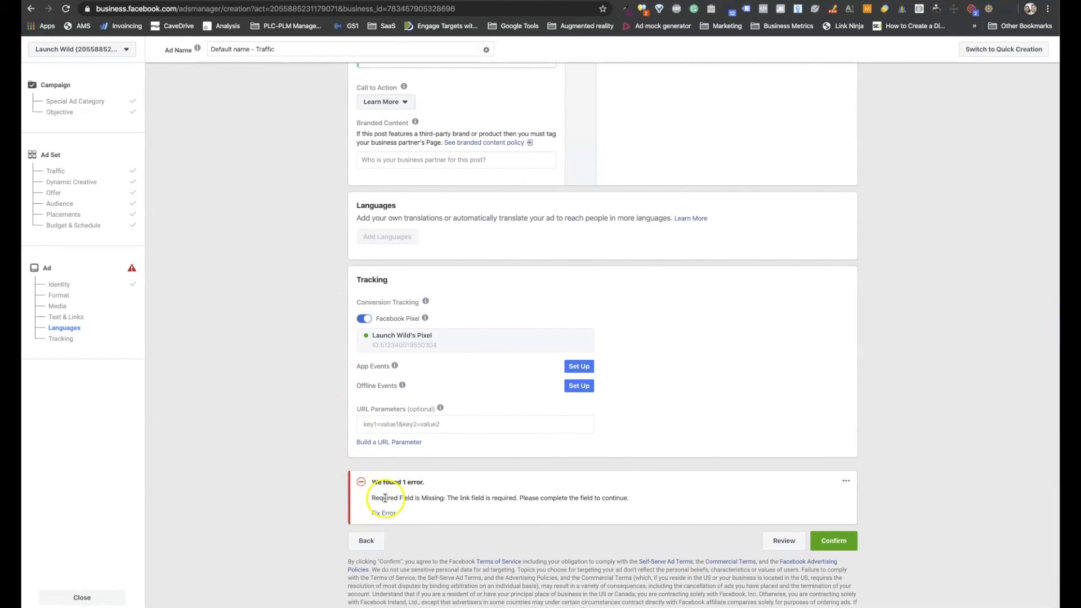
Use the Fix Error link for the required link field and recheck the ad's text, destination and tracking settings
click(383, 513)
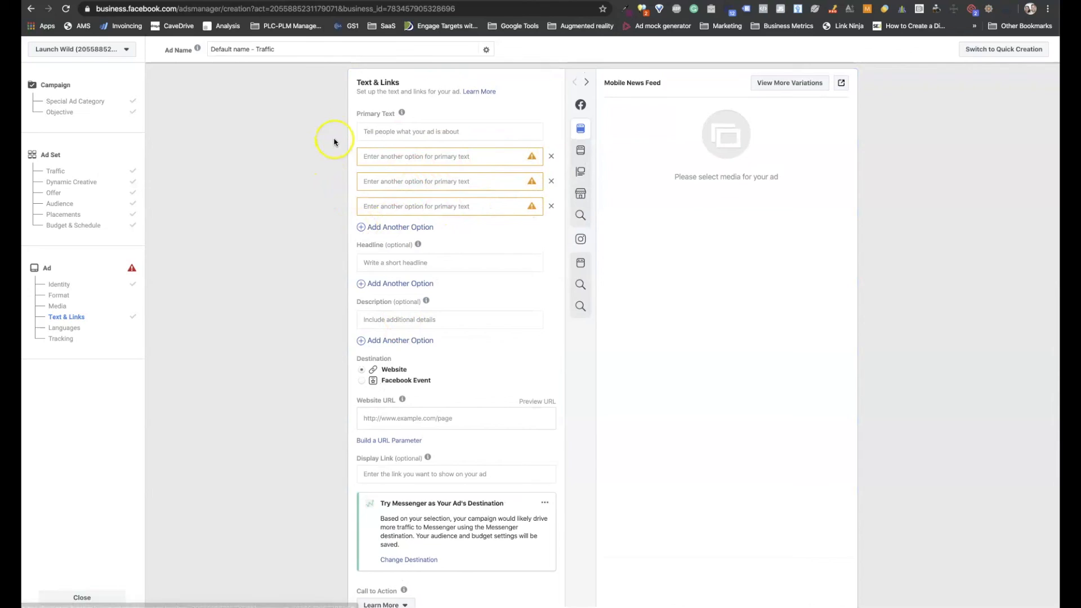
scroll(338, 137, down, 9)
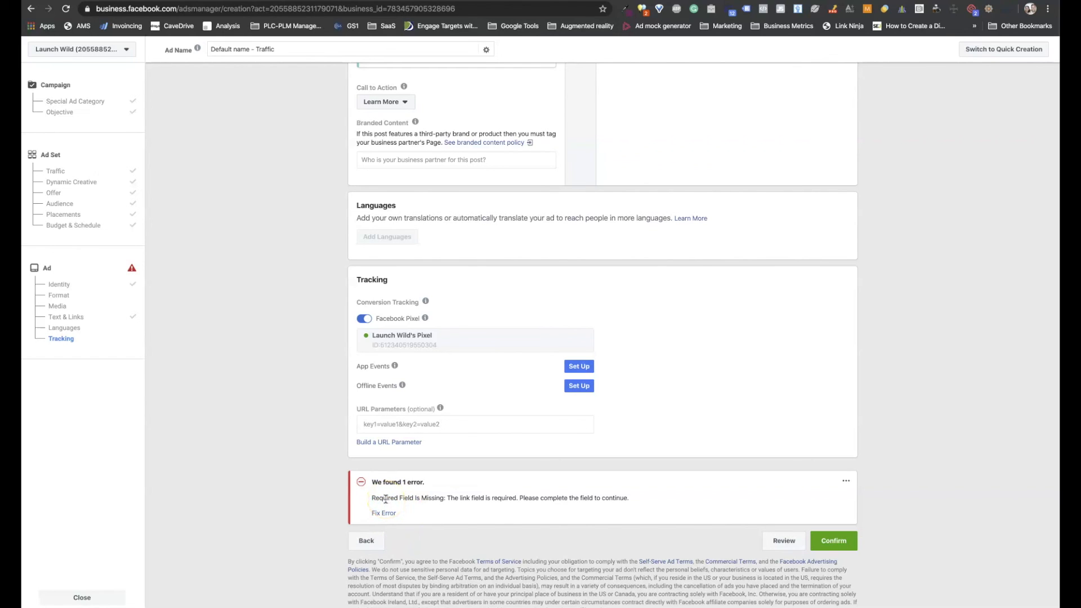
scroll(386, 499, up, 10)
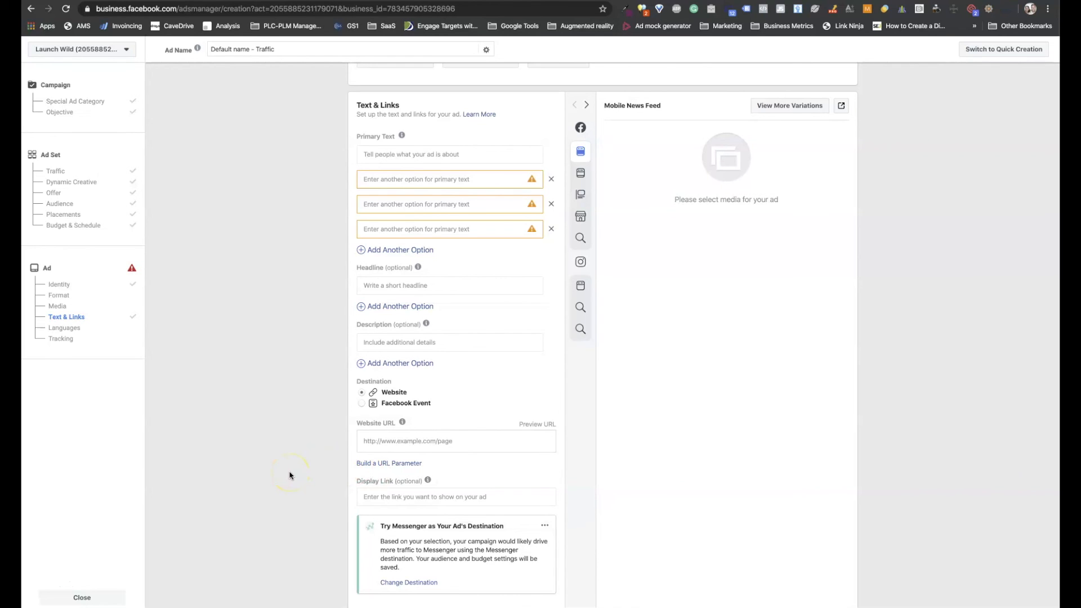
scroll(289, 475, down, 6)
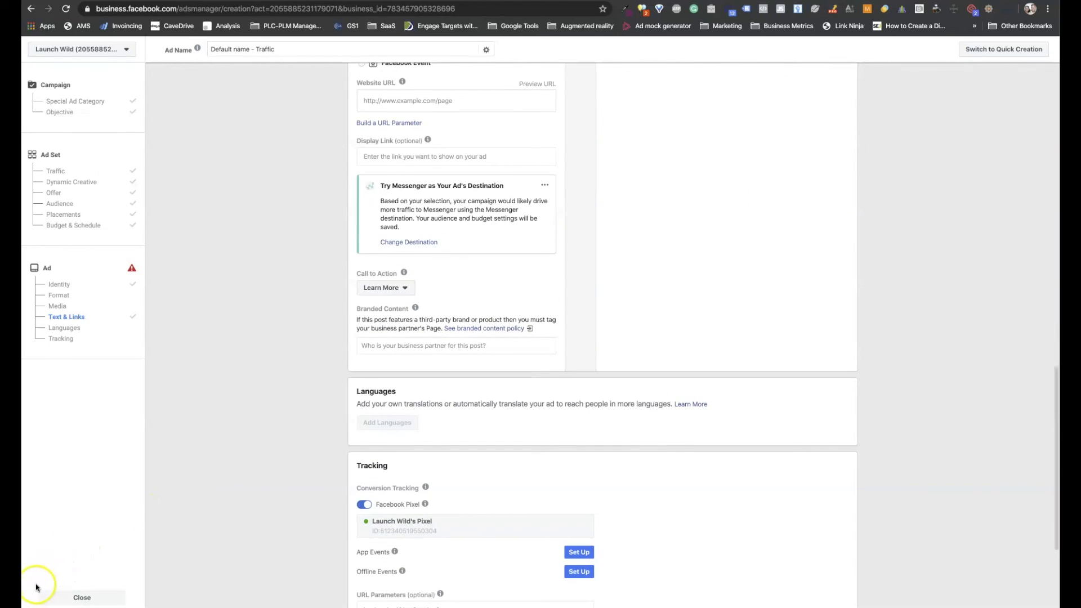